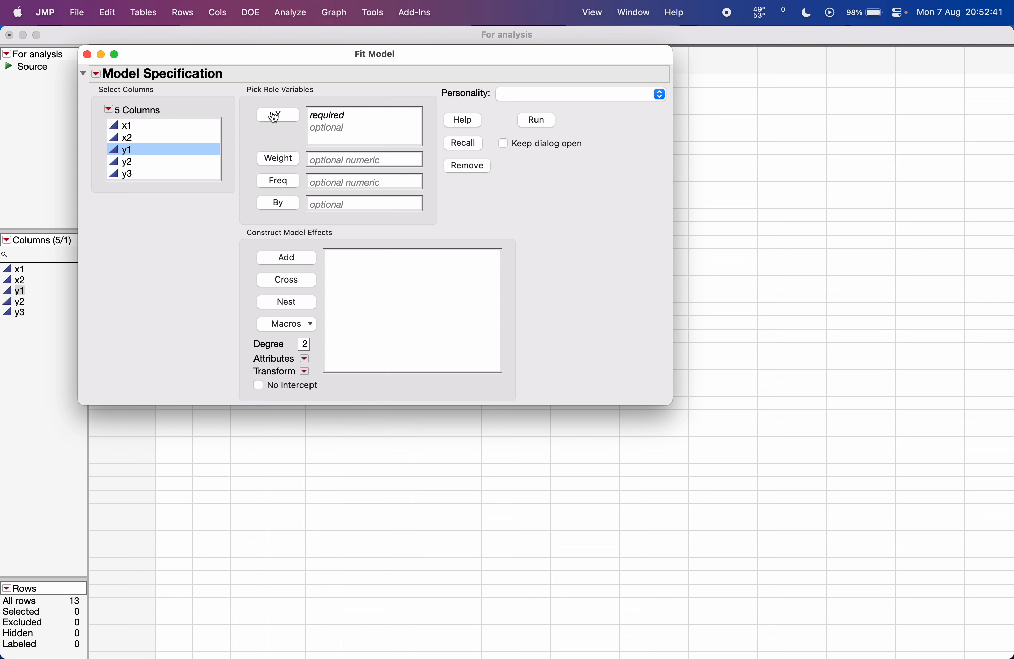
Assign y1 as the response and add x1 and x2 as model effects.
click(275, 115)
drag(176, 126, 179, 140)
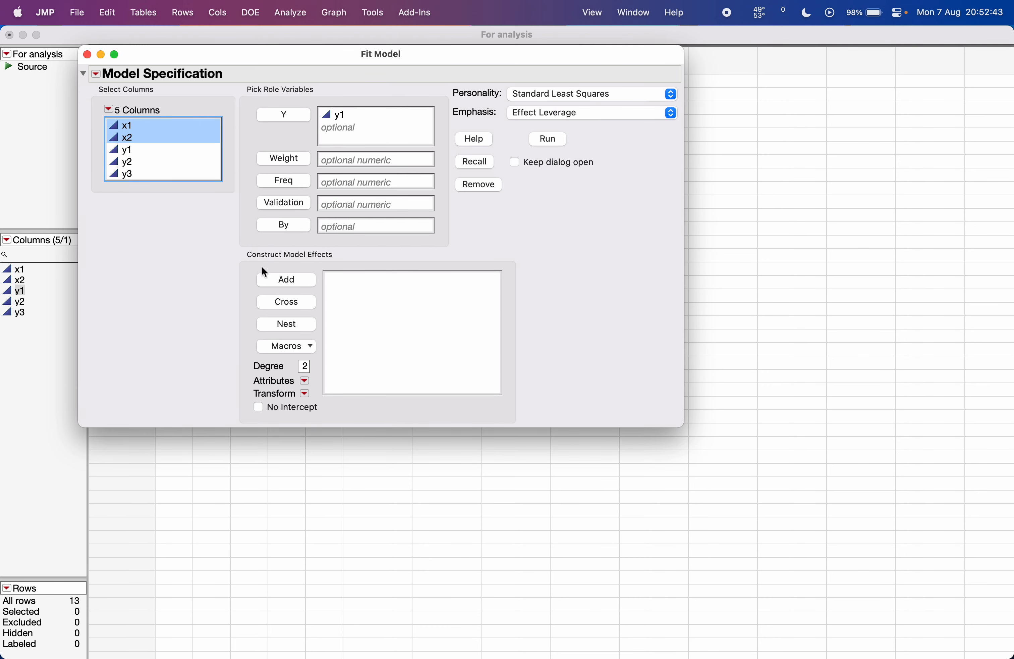
click(273, 280)
Add the quadratic effects x1*x1 and x2*x2 with the Polynomial to Degree macro at degree 2.
click(154, 125)
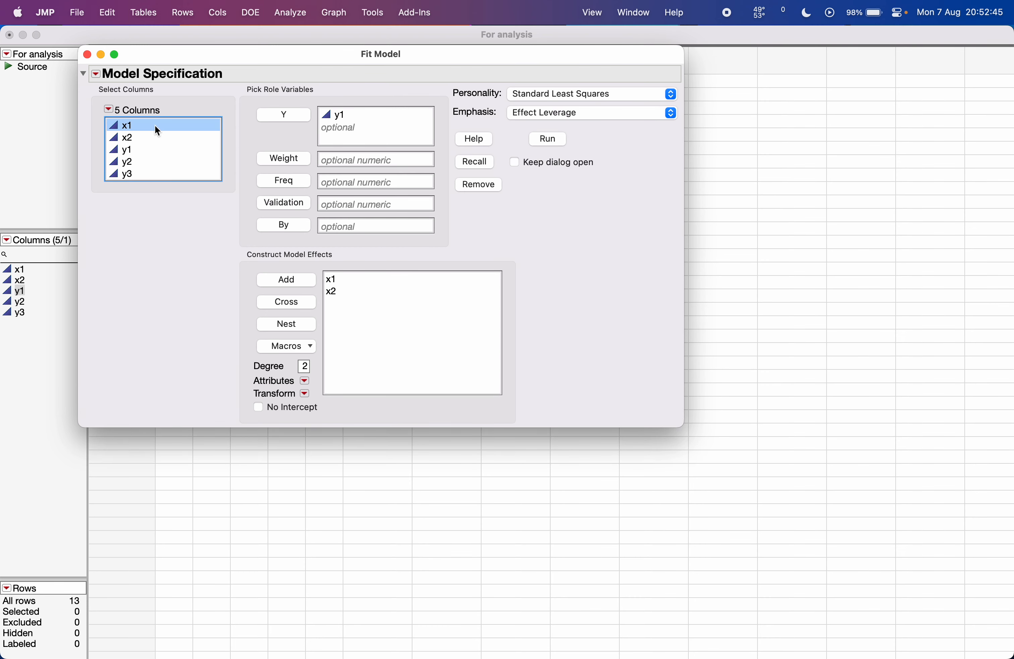
click(282, 347)
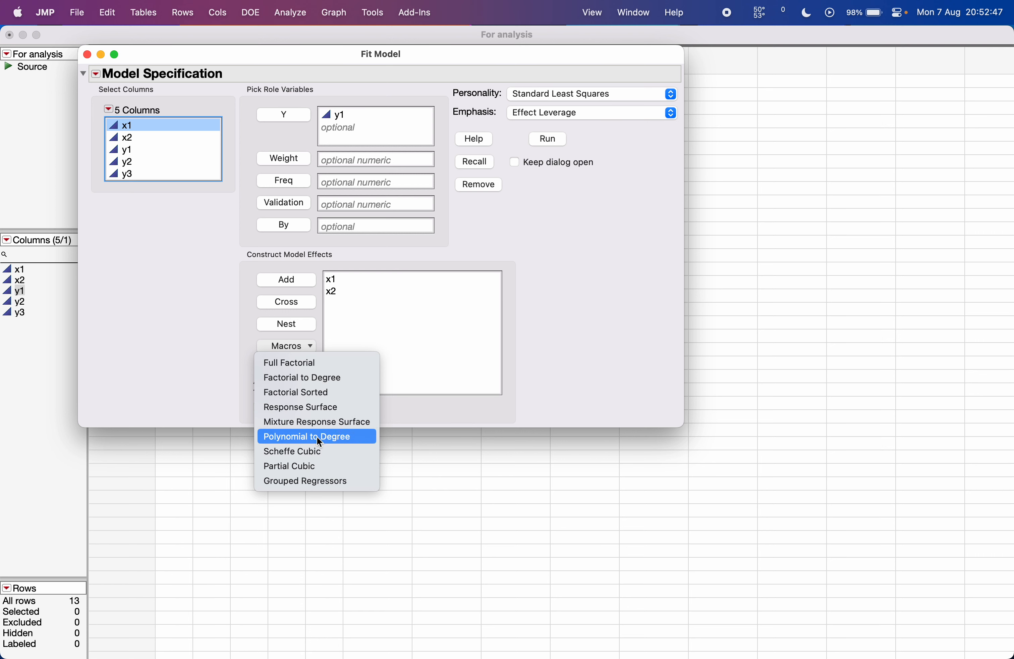
click(361, 440)
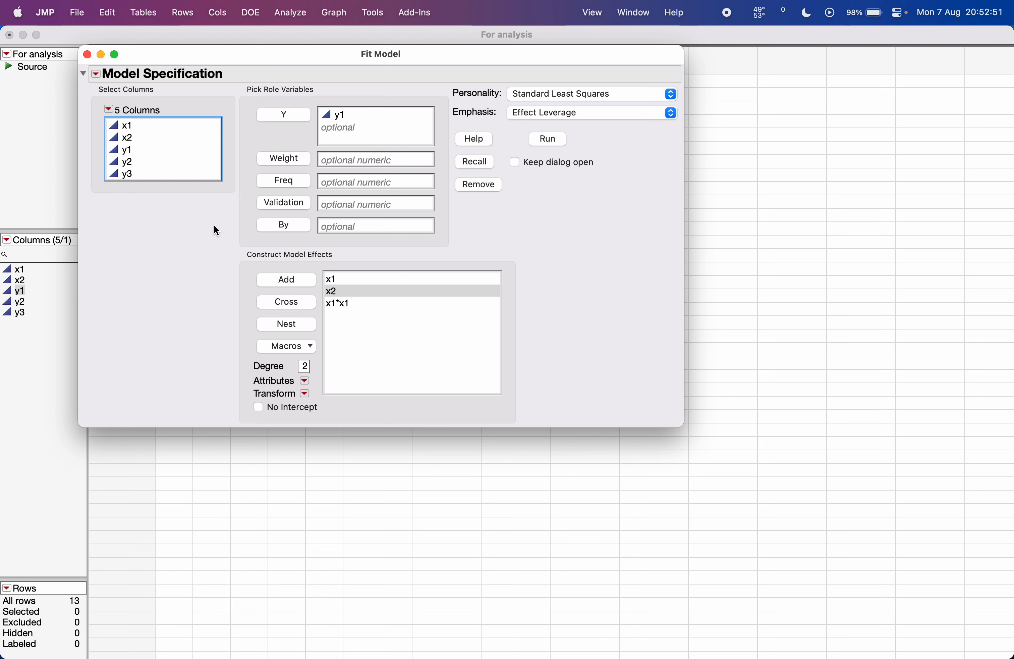
click(131, 138)
click(283, 348)
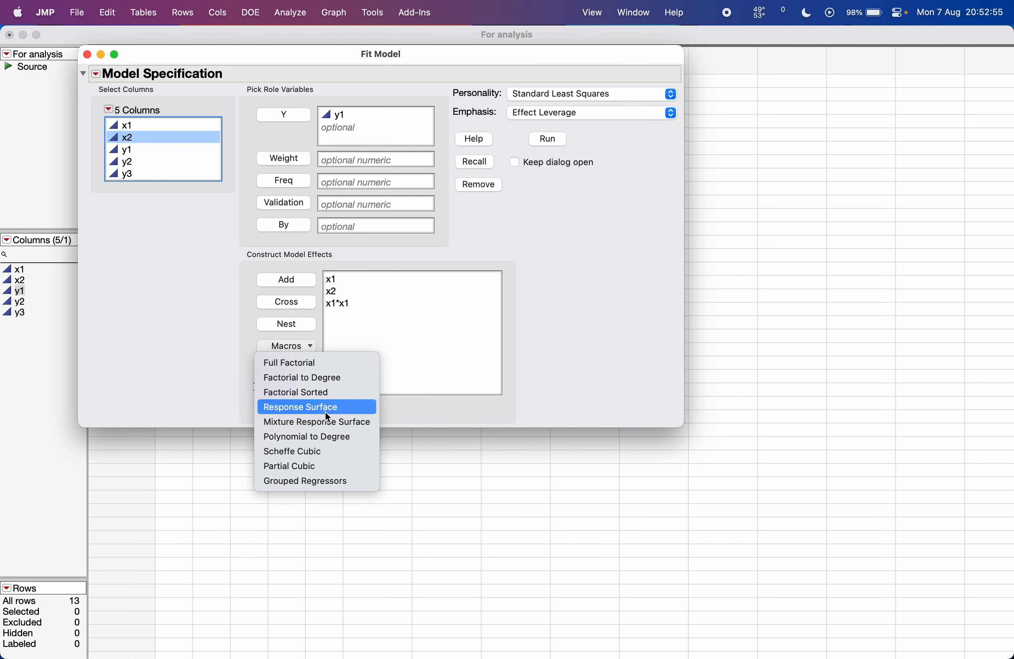
click(315, 436)
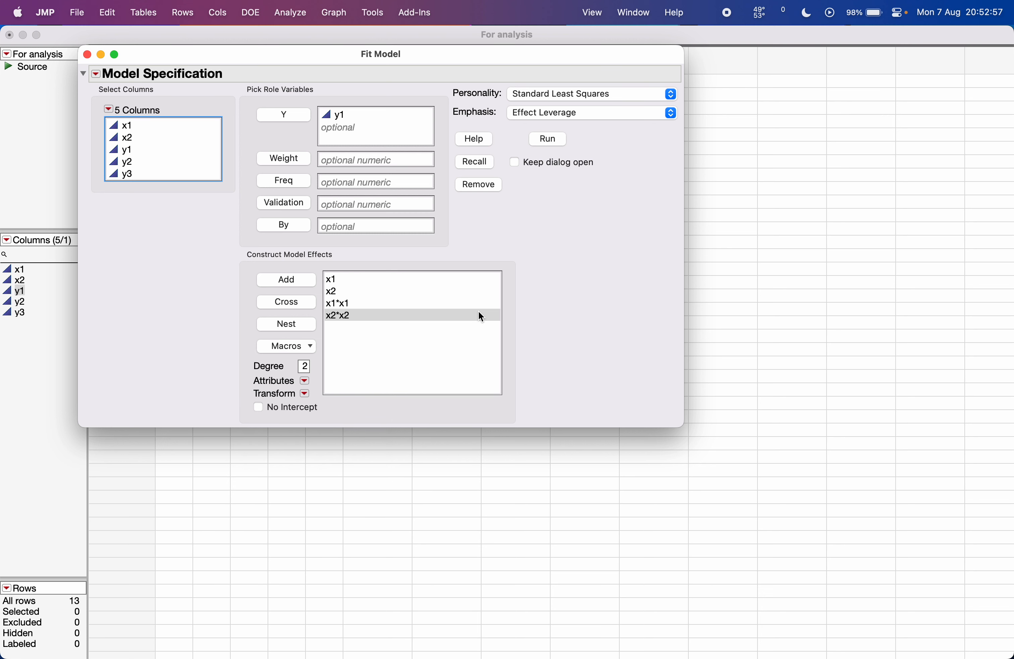
Run the Standard Least Squares fit for y1 with Effect Leverage emphasis.
click(616, 123)
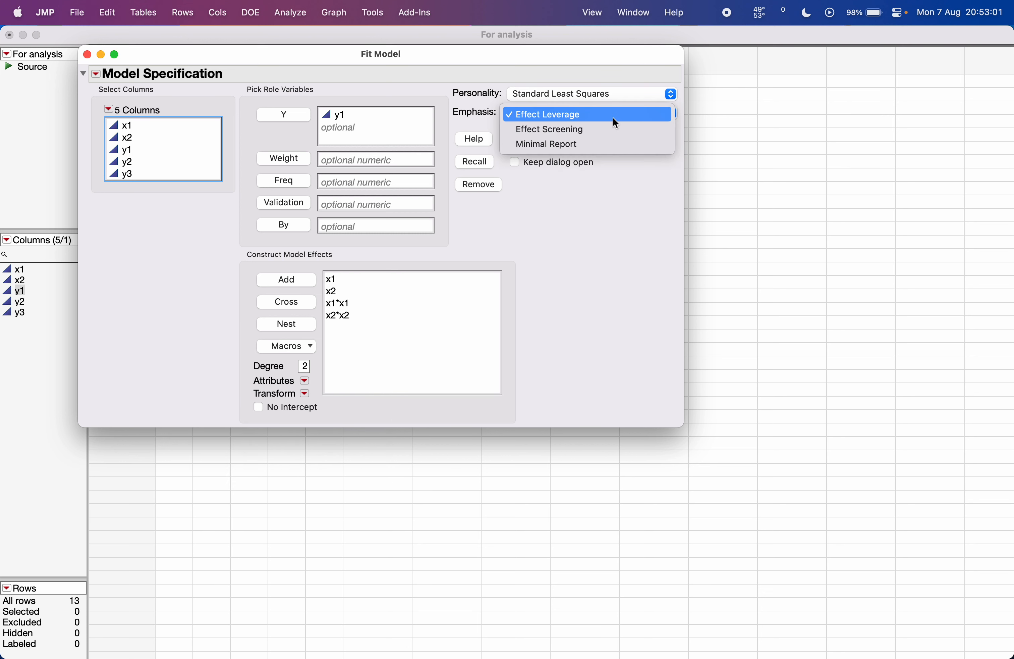
click(595, 115)
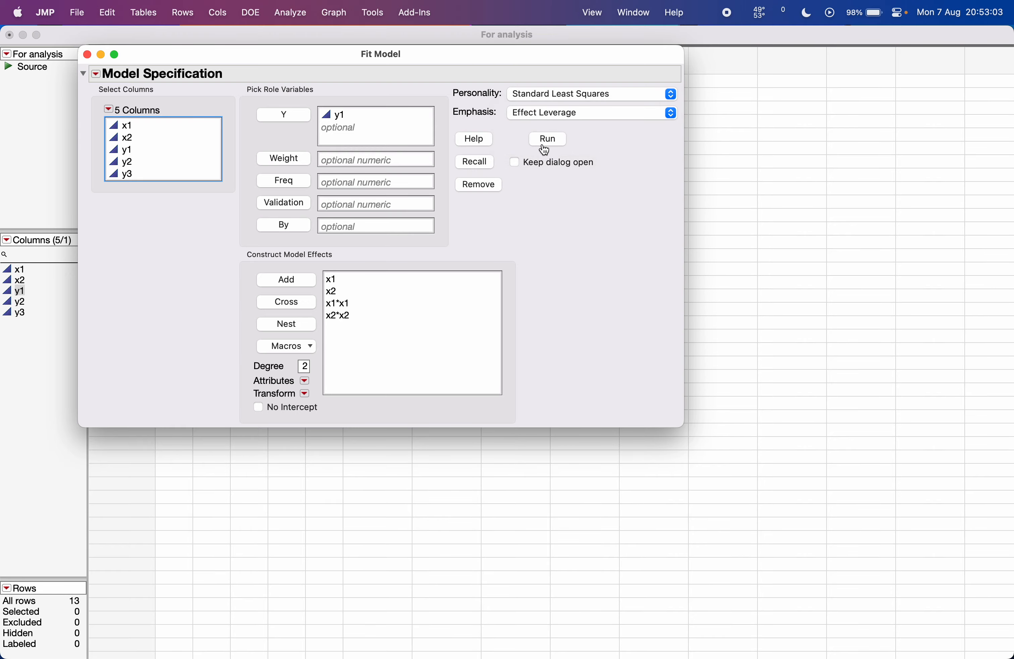
click(553, 141)
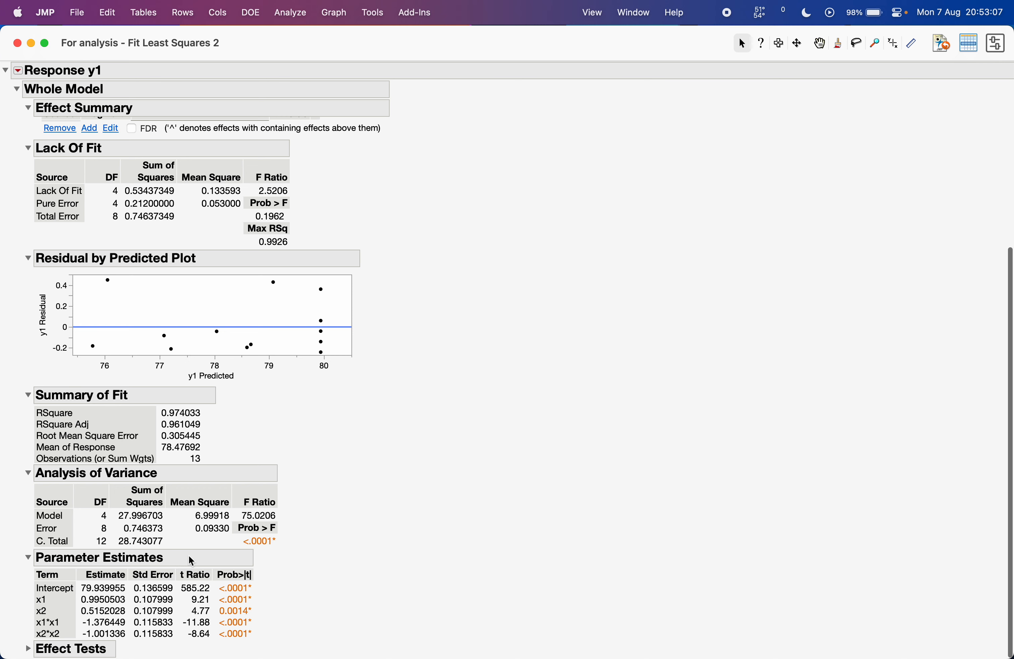
Add the factor Profiler to the y1 least squares report.
click(19, 71)
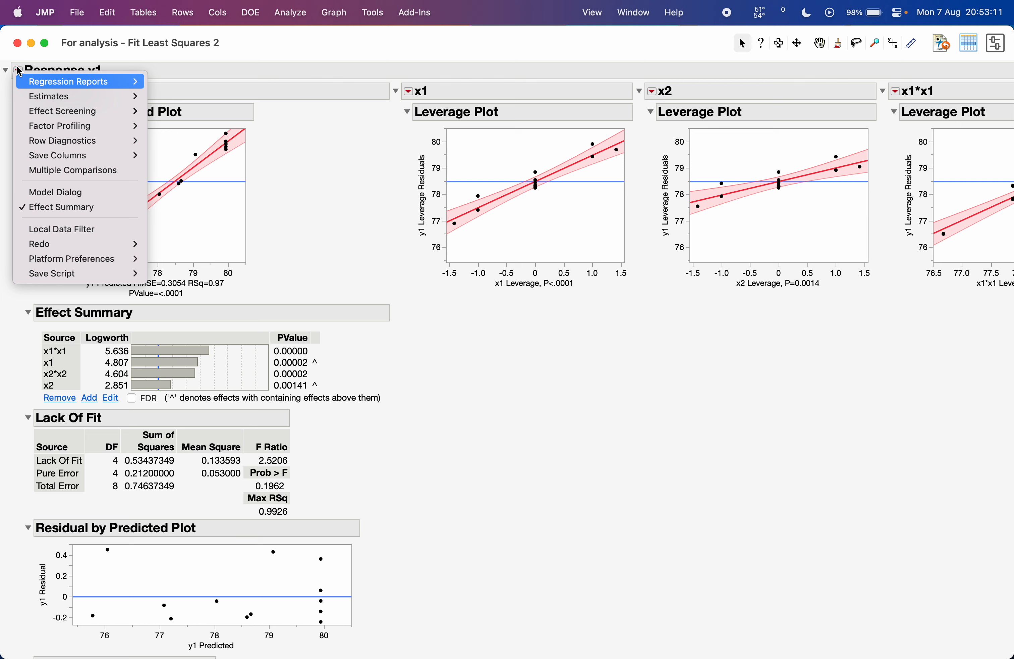
mouse_move(105, 126)
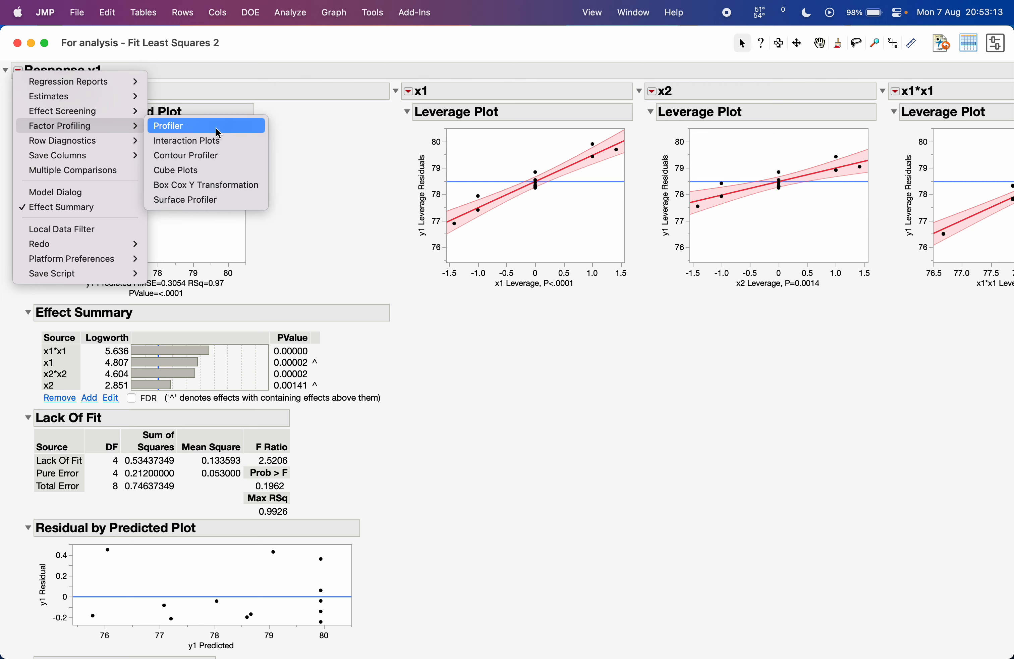
click(251, 127)
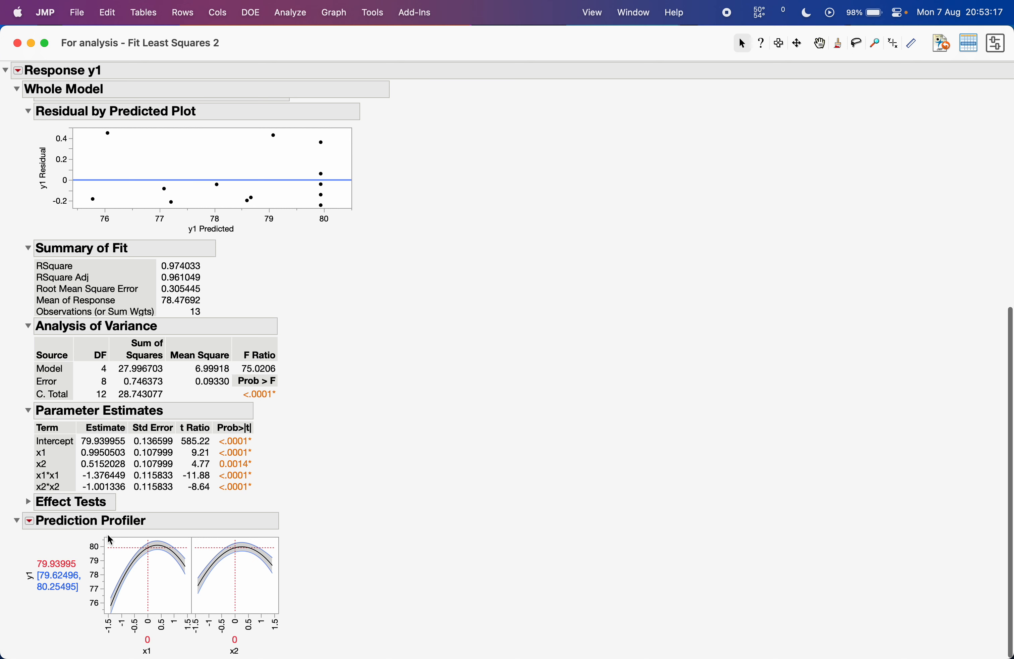
Turn on Desirability Functions in the Prediction Profiler.
click(30, 520)
mouse_move(78, 534)
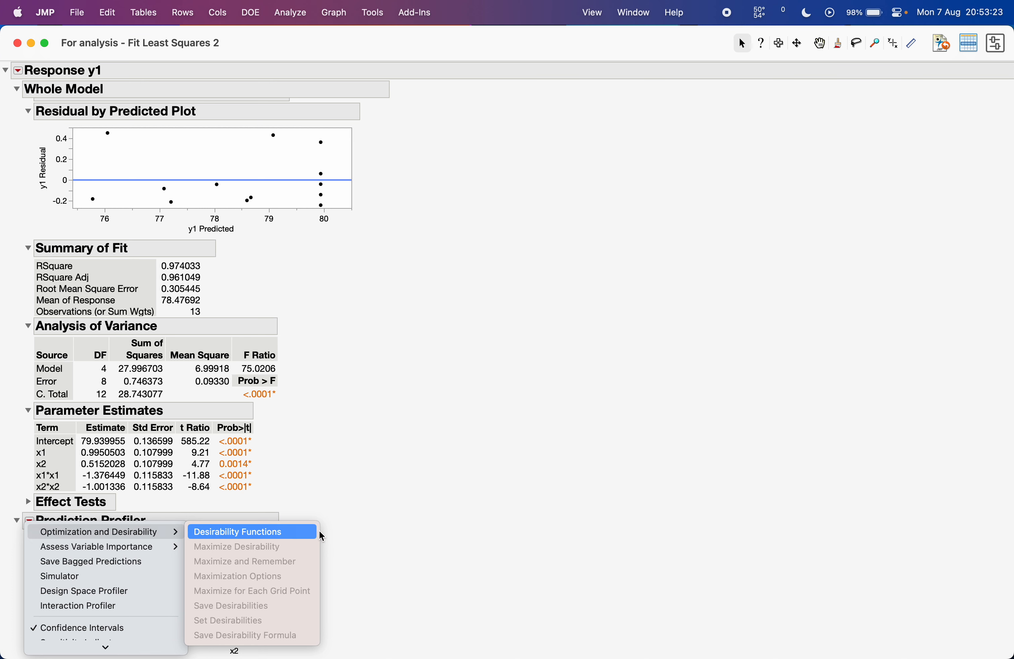
click(305, 533)
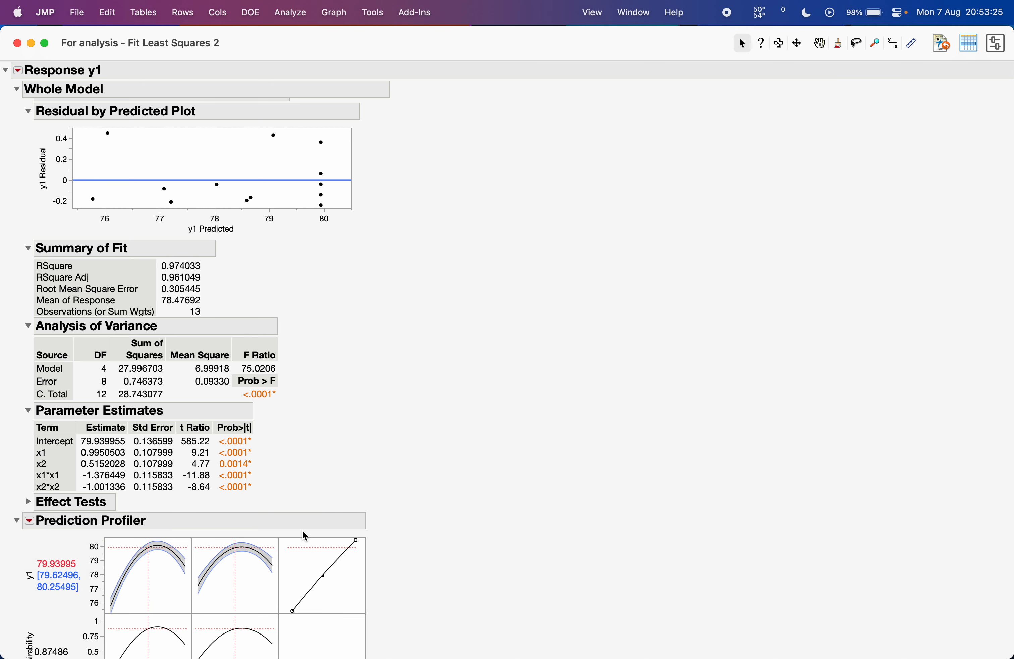
scroll(302, 530, down, 3)
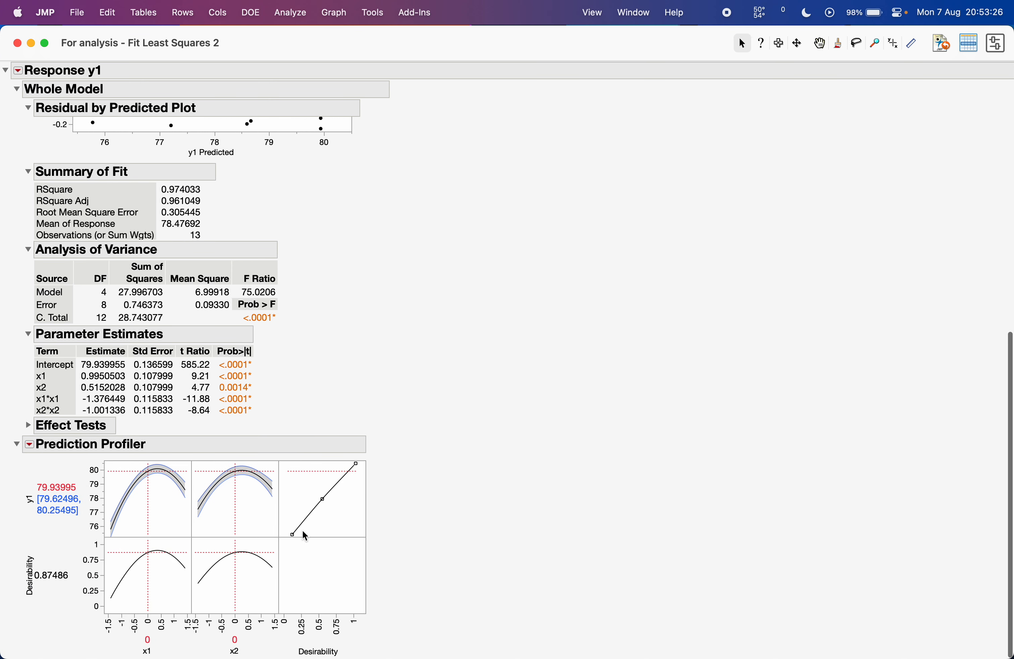
Open the y1 desirability settings, keep the Maximize goal, and set the high value to 85 with desirability 1.
click(30, 445)
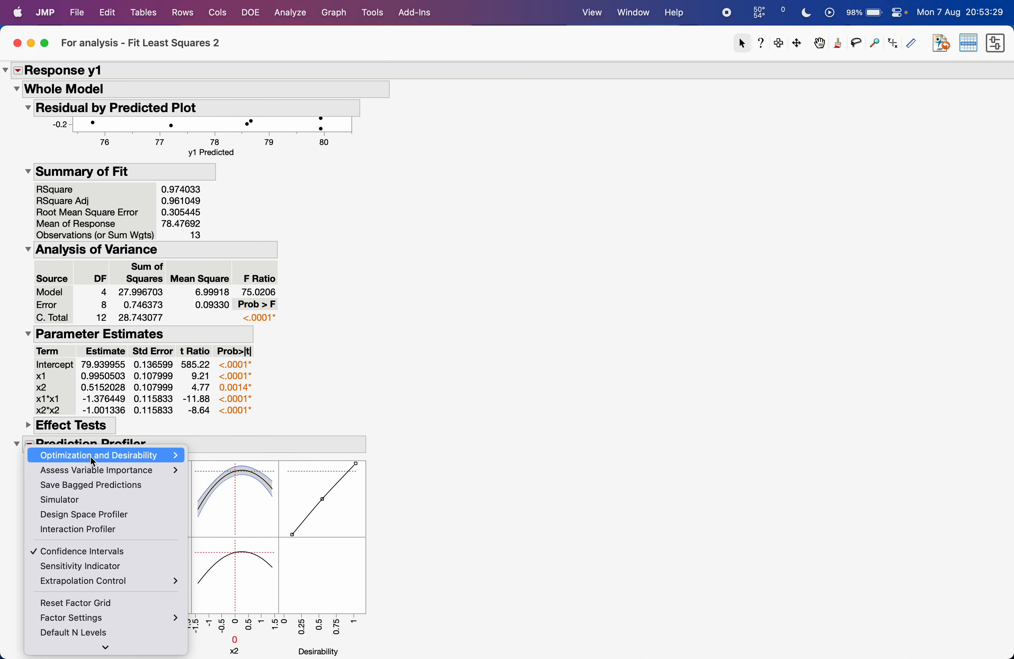
mouse_move(93, 456)
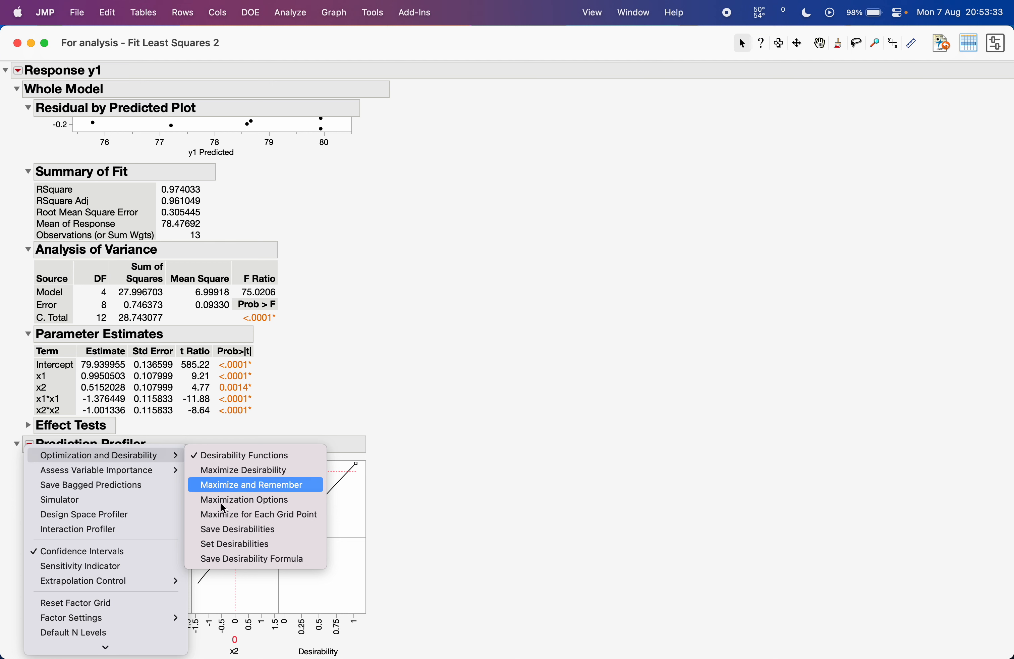
click(221, 546)
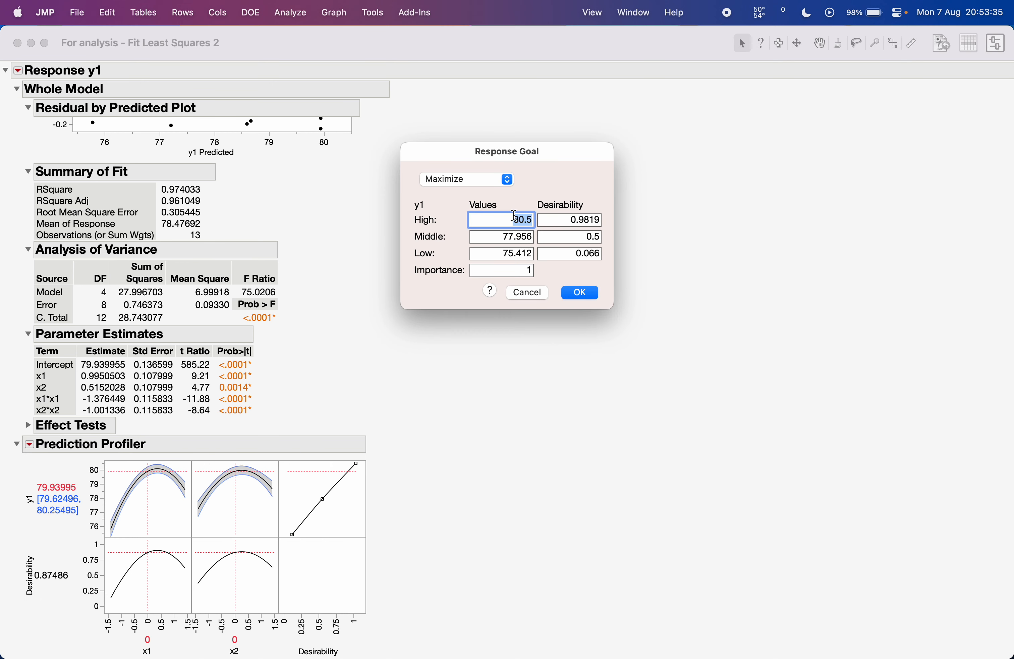
click(479, 182)
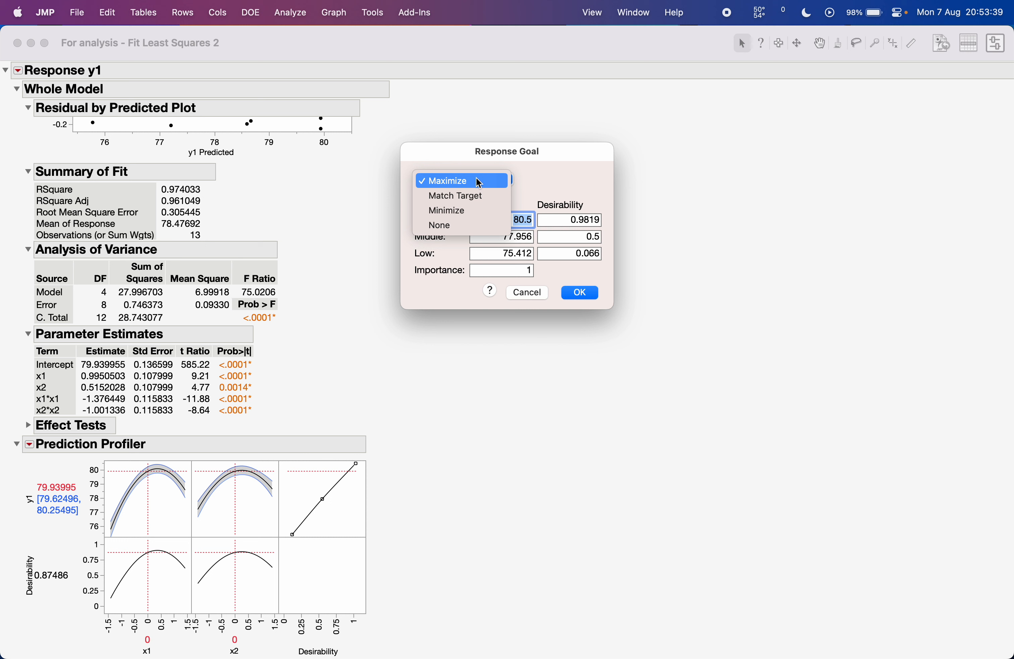
click(474, 183)
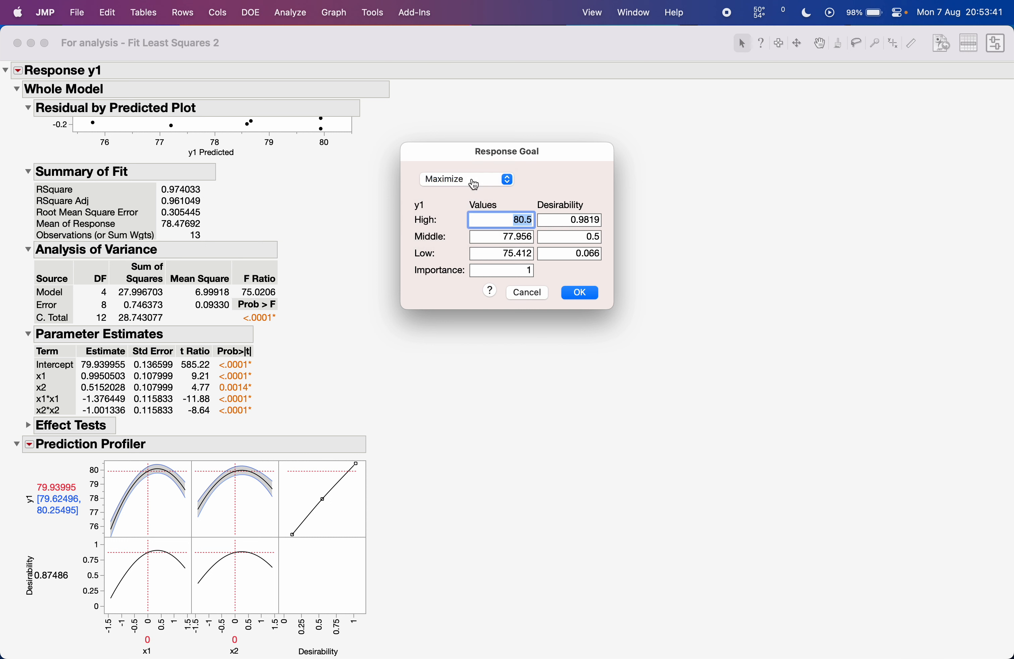
click(477, 219)
drag(477, 219, 543, 219)
text(85)
double_click(592, 221)
text(1)
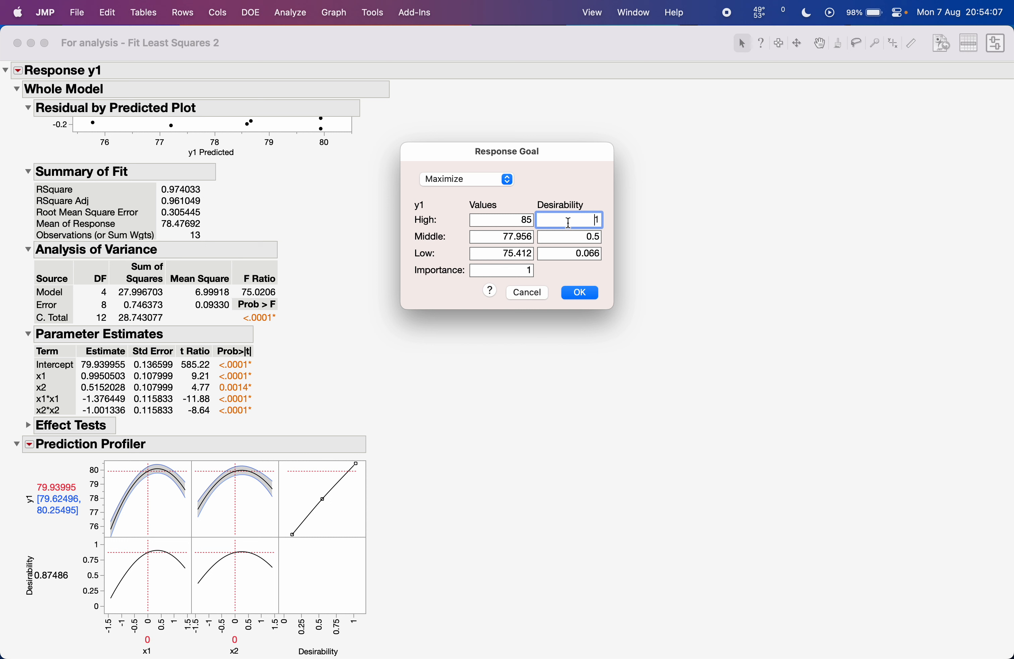
drag(583, 221, 646, 224)
Set the low value to 80 with desirability 0 and the middle value to 82.5, and apply the y1 response goal.
click(498, 256)
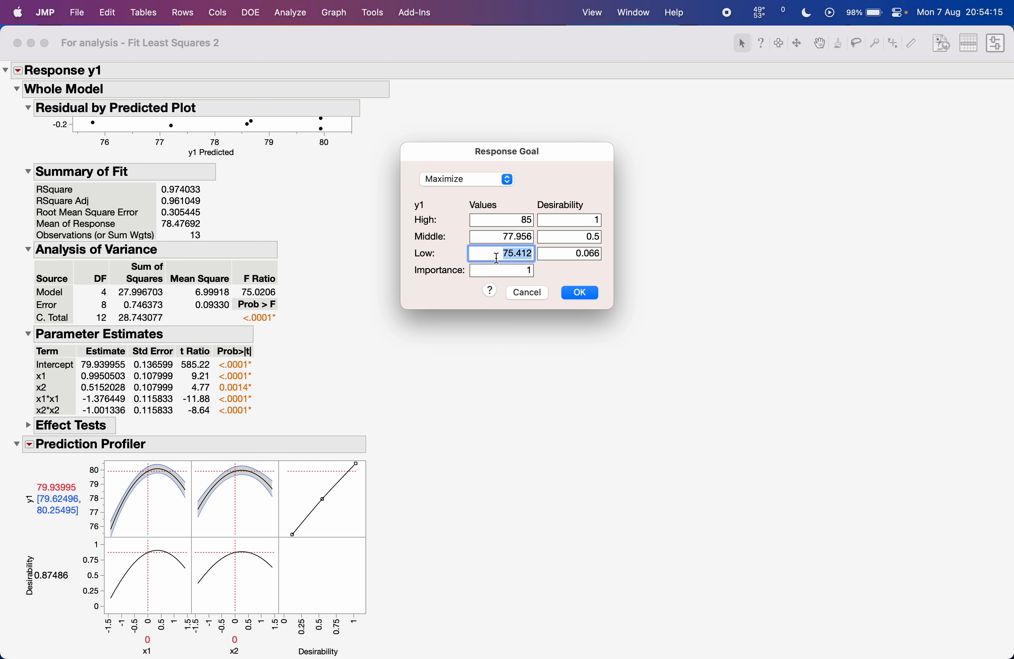
text(80)
click(574, 256)
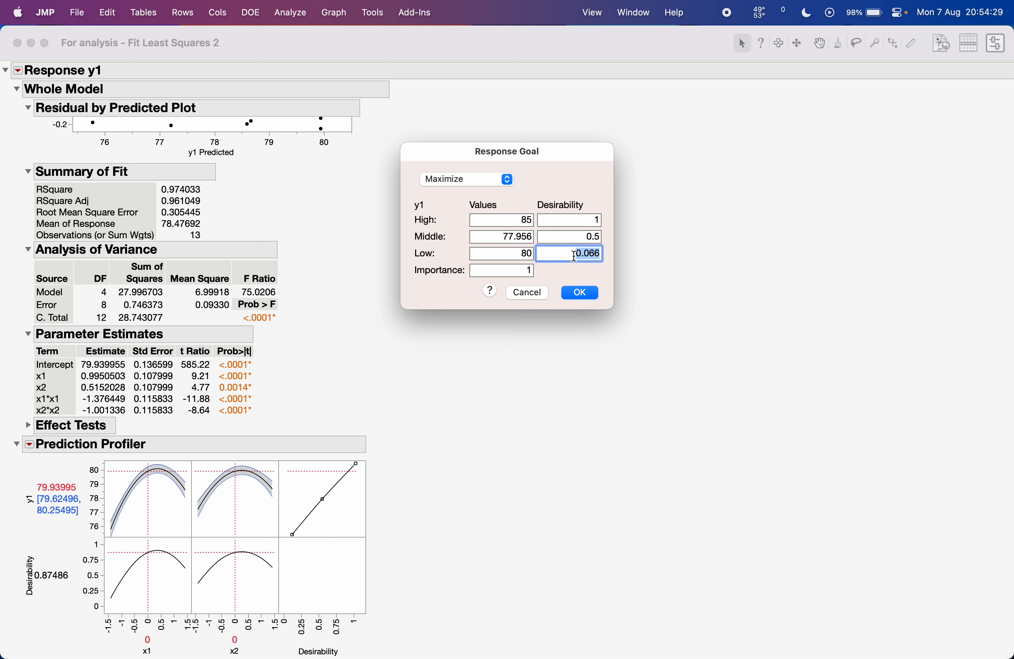
text(0)
click(495, 231)
text(82.5)
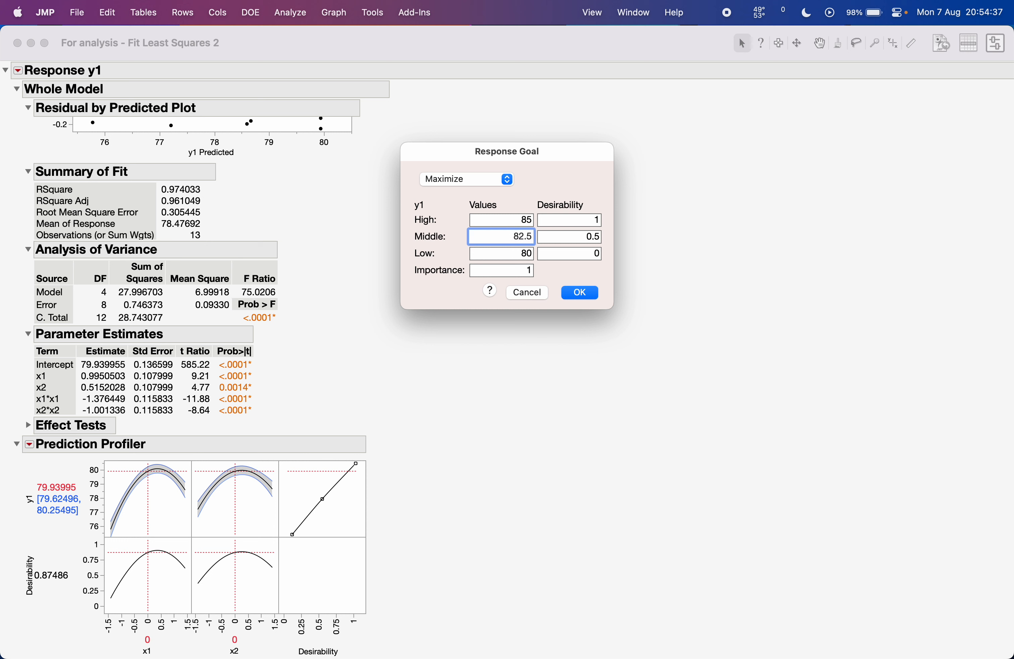
click(570, 237)
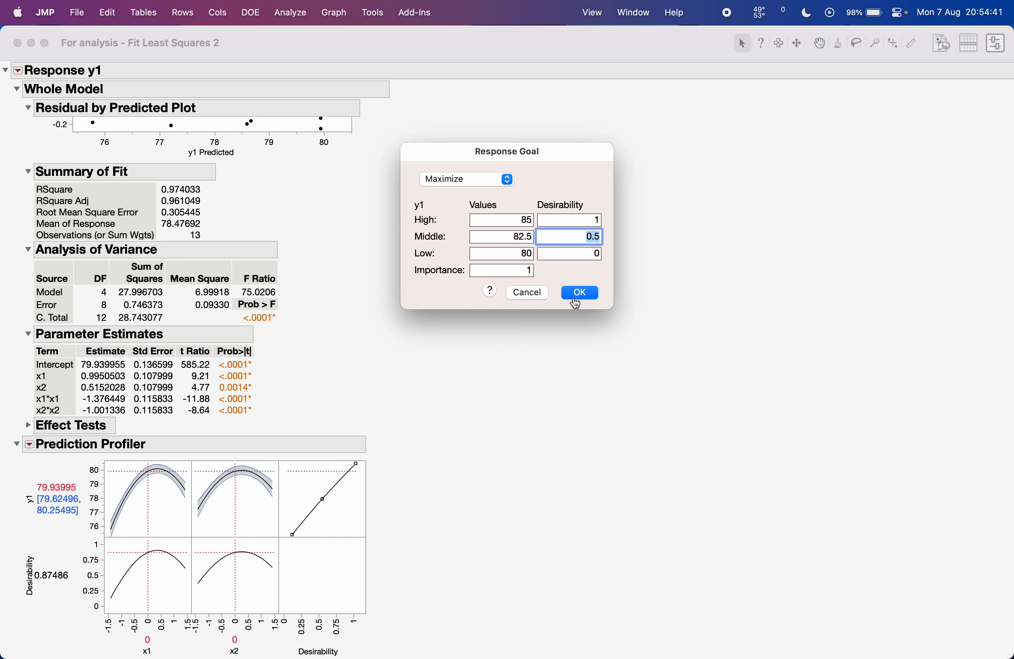
click(580, 294)
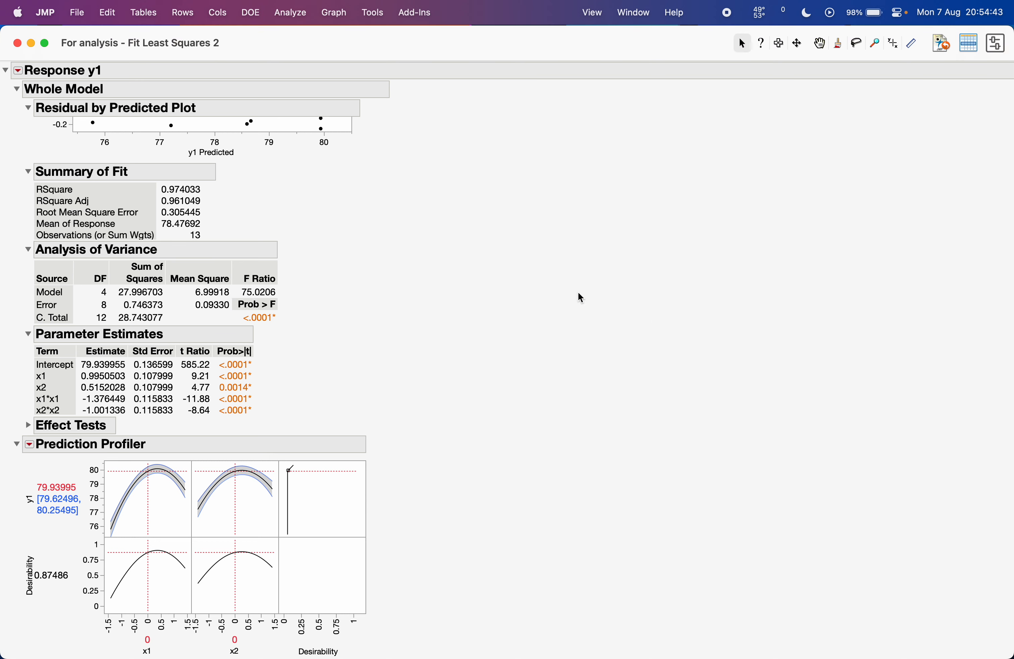
Maximize the desirability in the Prediction Profiler.
click(30, 445)
mouse_move(65, 456)
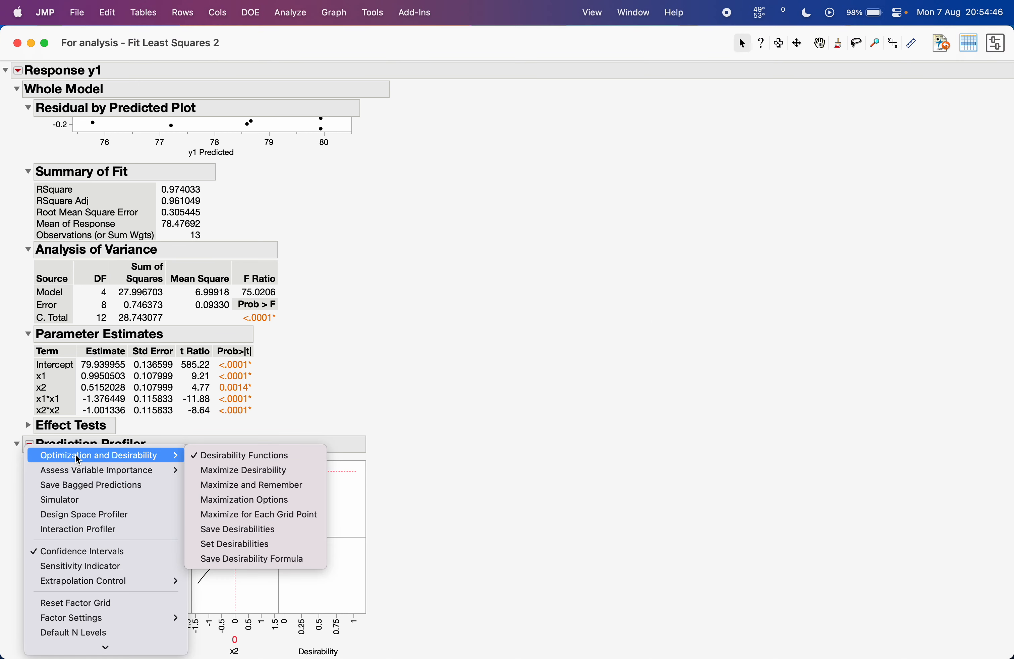
click(268, 470)
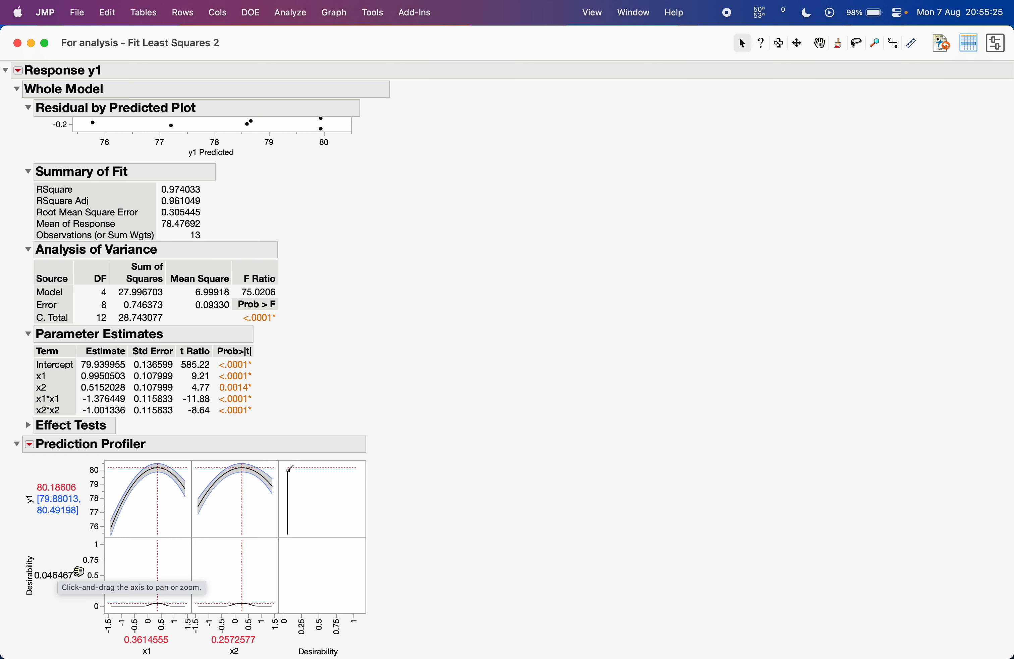
Open the y1 desirability settings, and set the high value to 82 with desirability 1 and the middle value to 80.
click(30, 444)
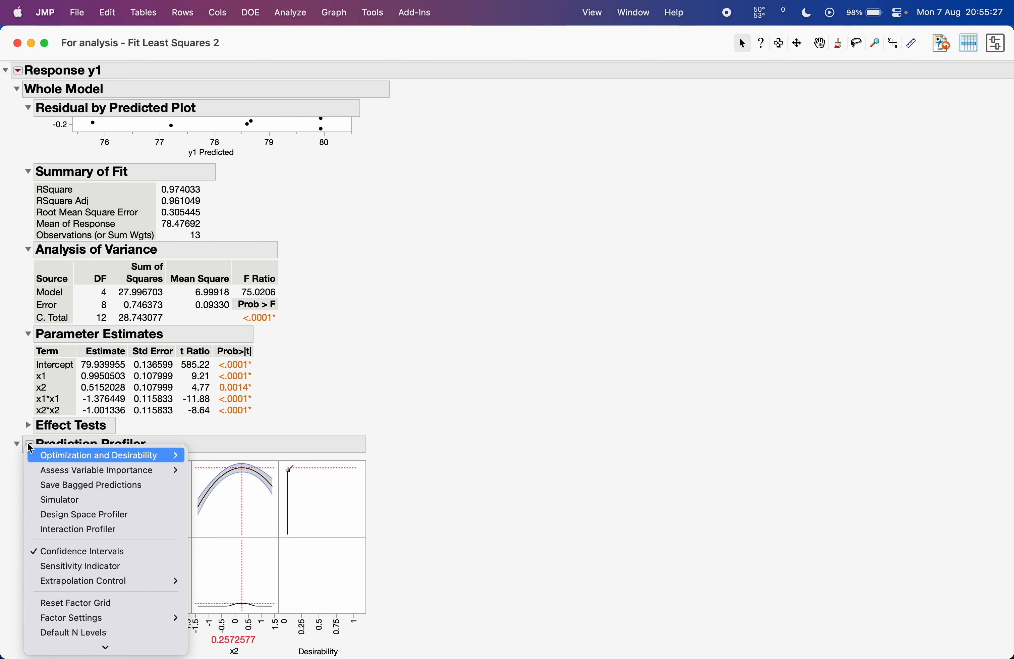
mouse_move(131, 460)
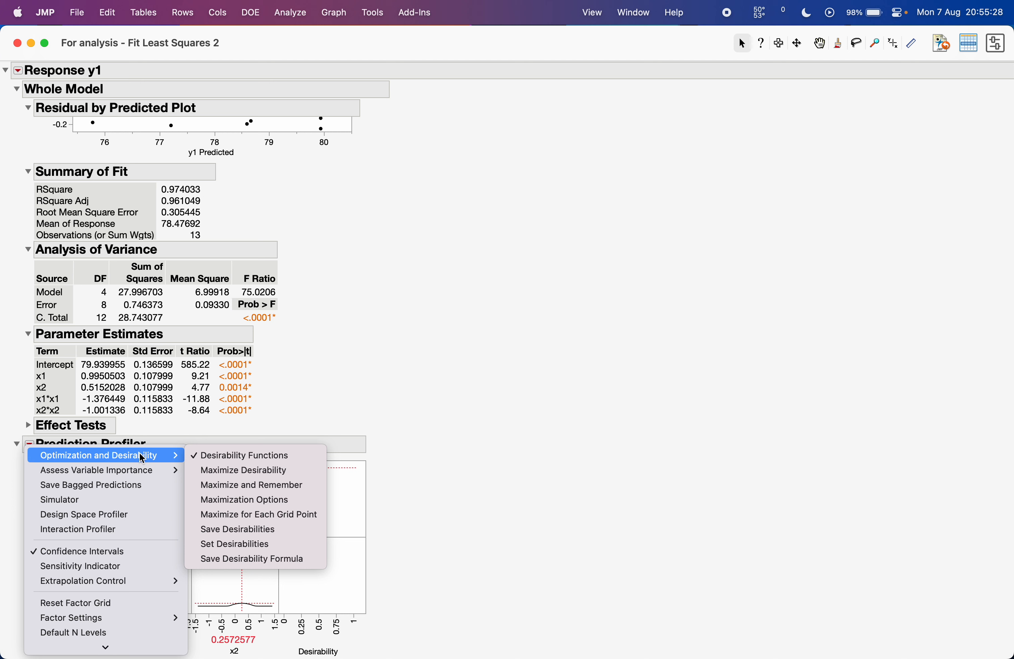
click(294, 542)
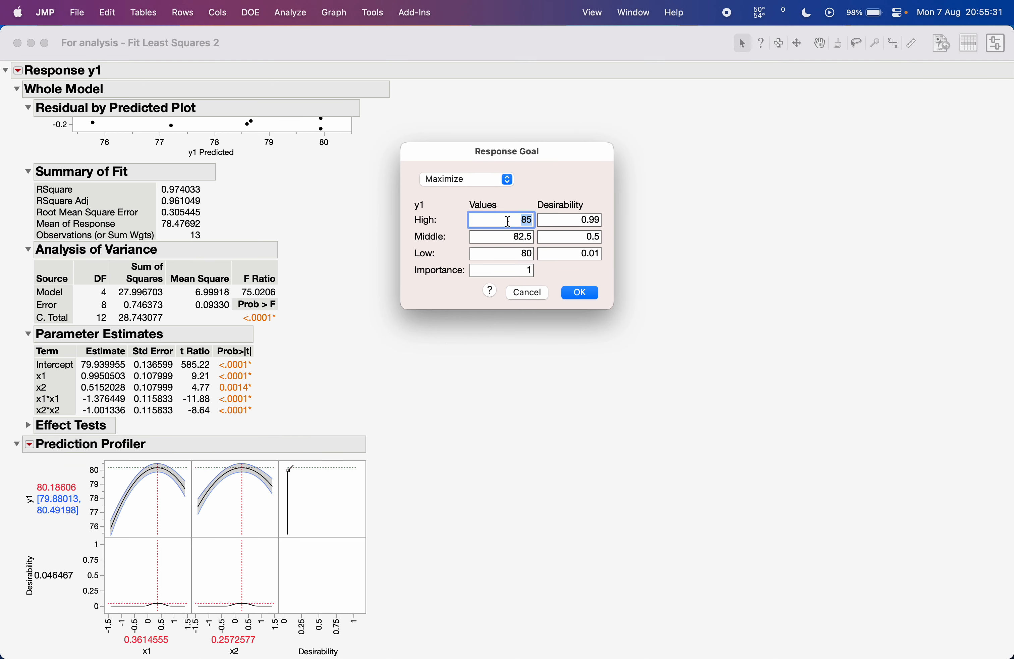
text(82)
key(Tab)
text(1)
key(Tab)
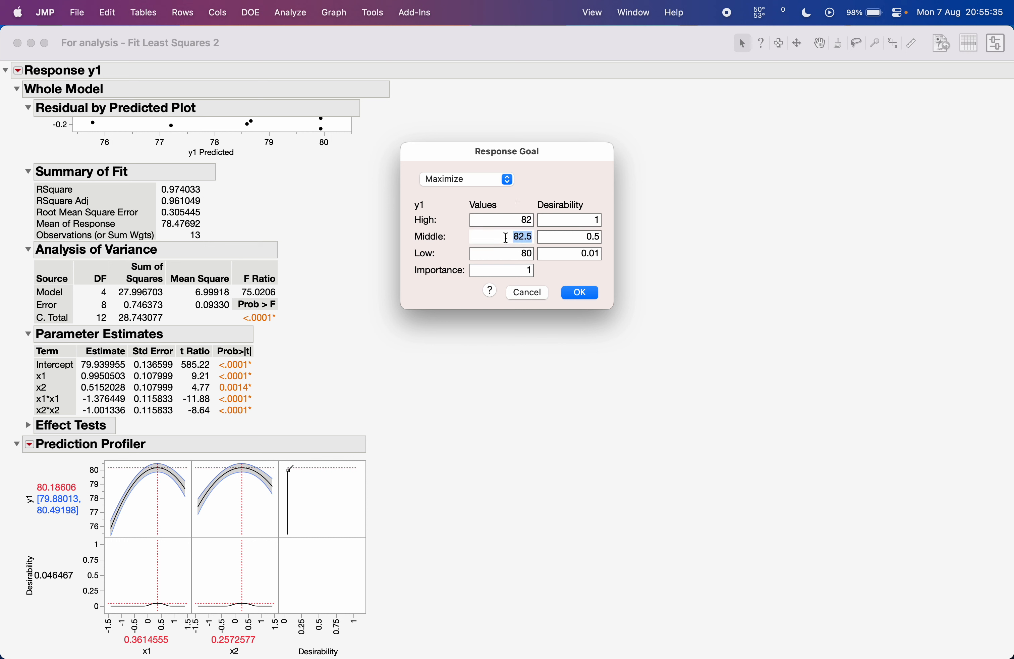
text(80)
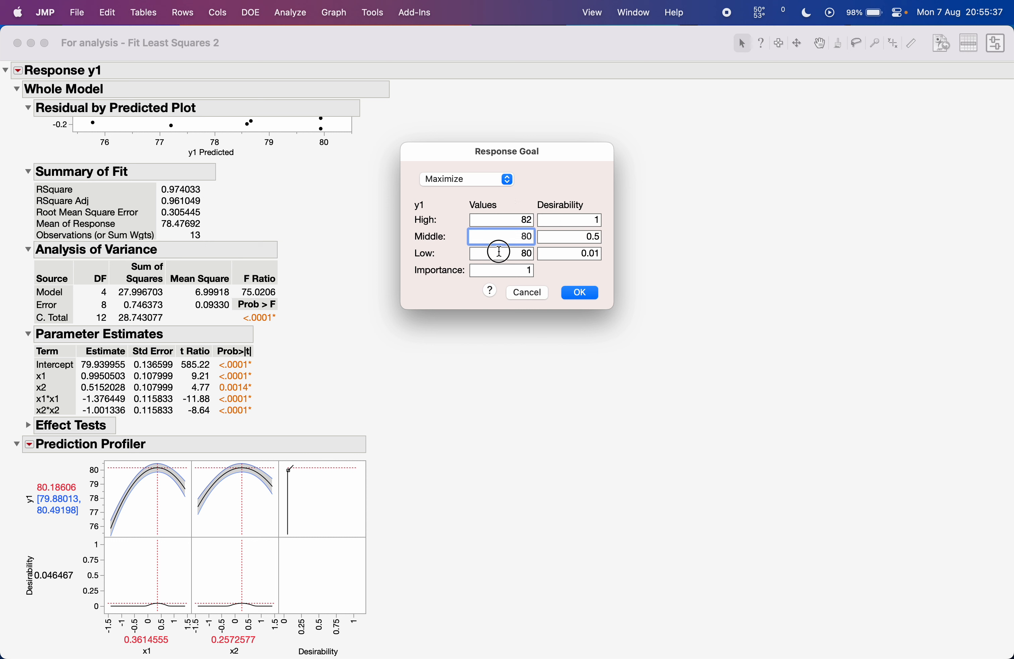
Set the y1 low value to 78 with desirability 0 and apply the response goal.
double_click(500, 252)
text(78)
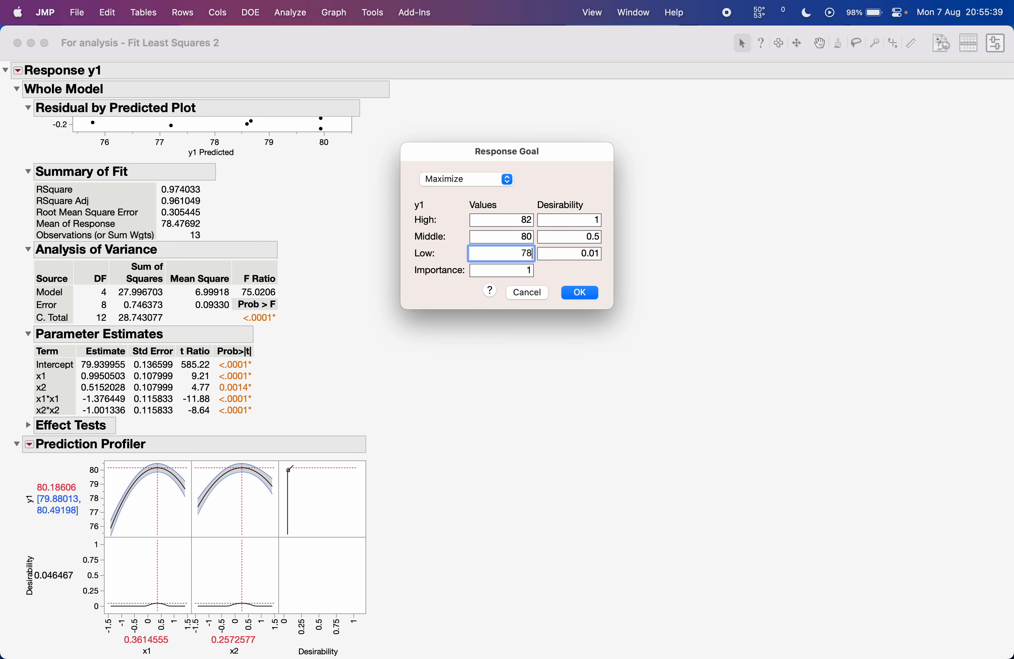
click(526, 220)
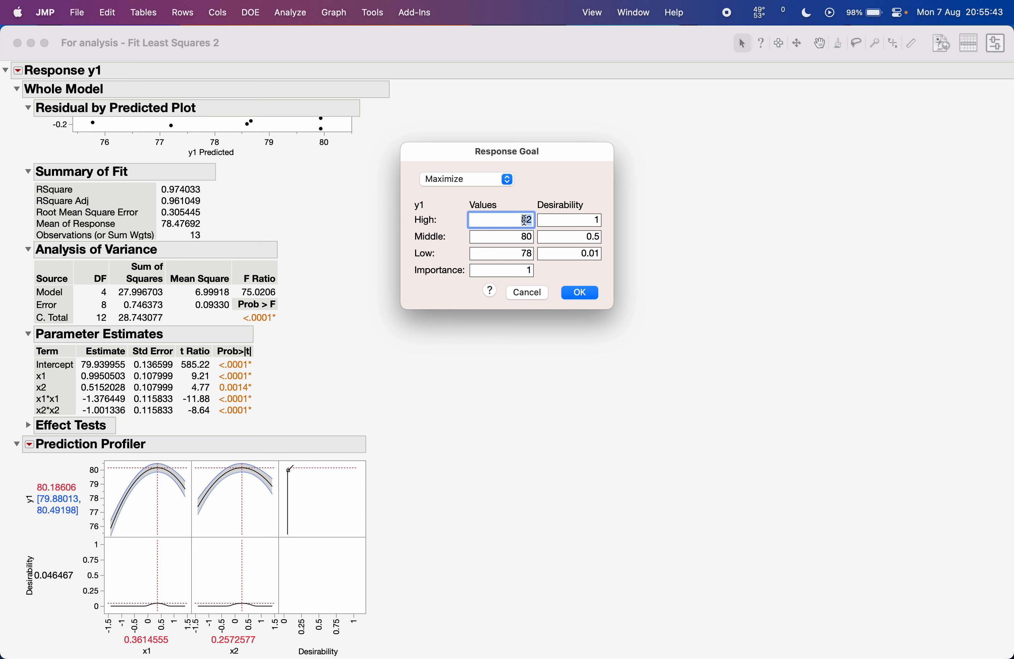
double_click(551, 221)
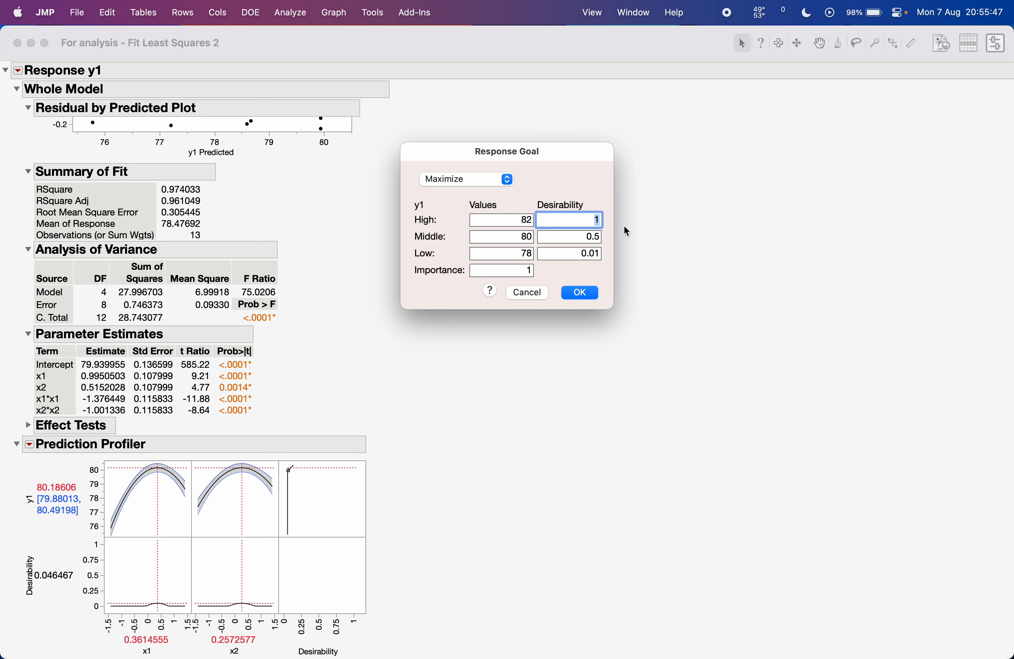
double_click(571, 252)
text(0)
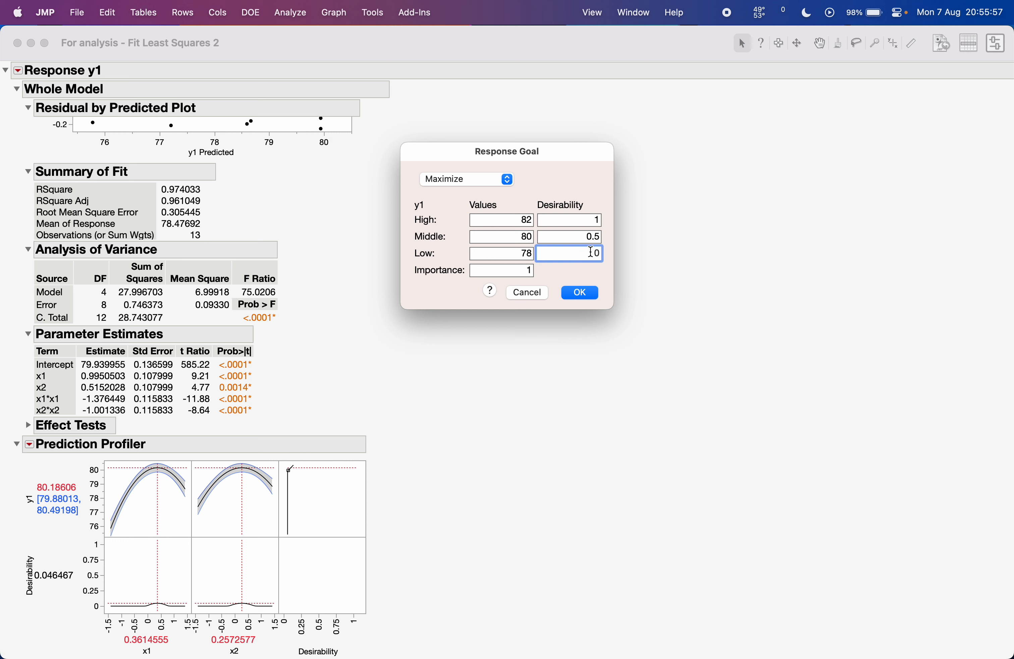
click(594, 294)
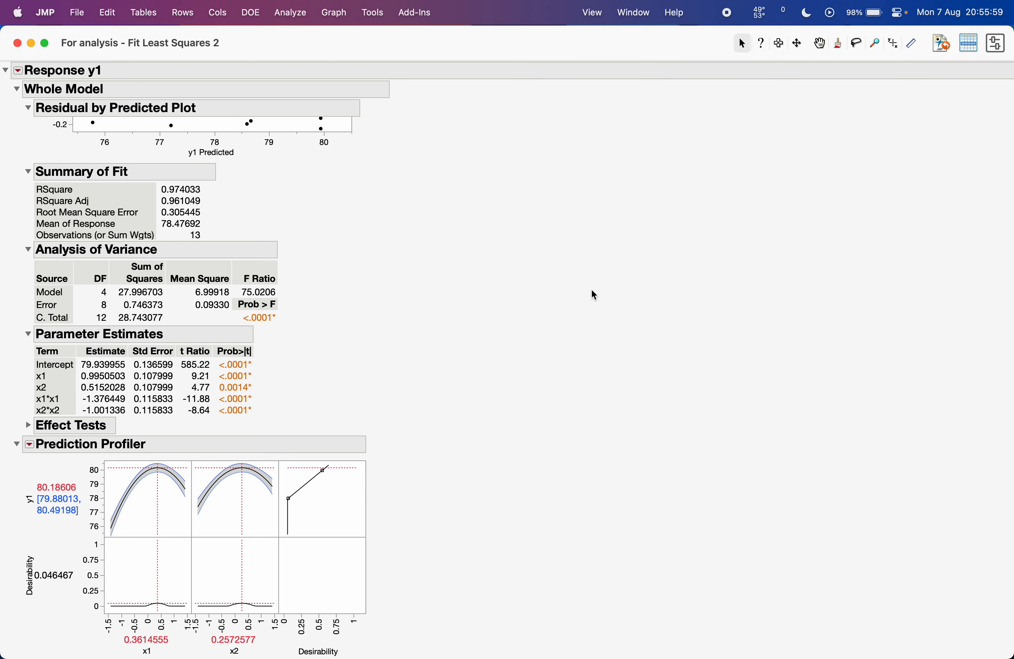
Maximize the desirability in the Prediction Profiler for the revised y1 Maximize goal.
click(42, 443)
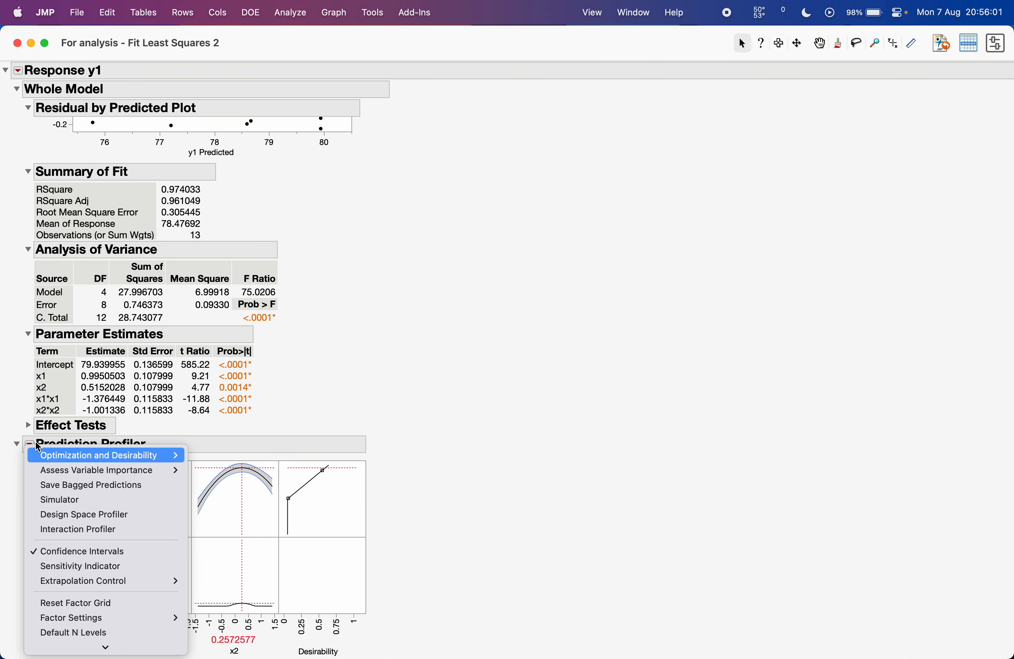
click(340, 376)
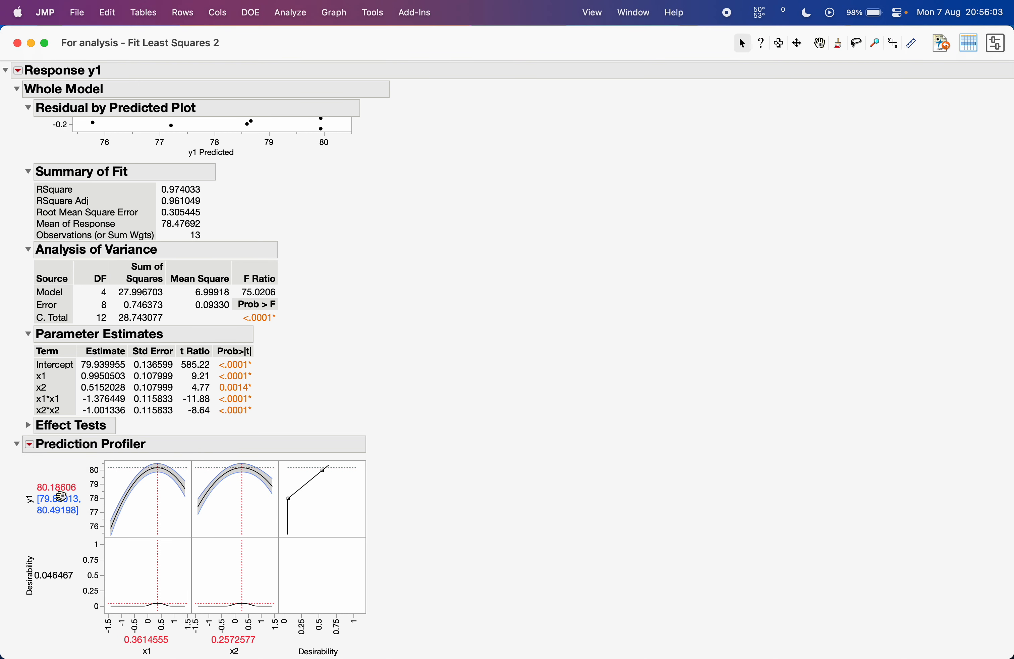
click(29, 444)
mouse_move(178, 463)
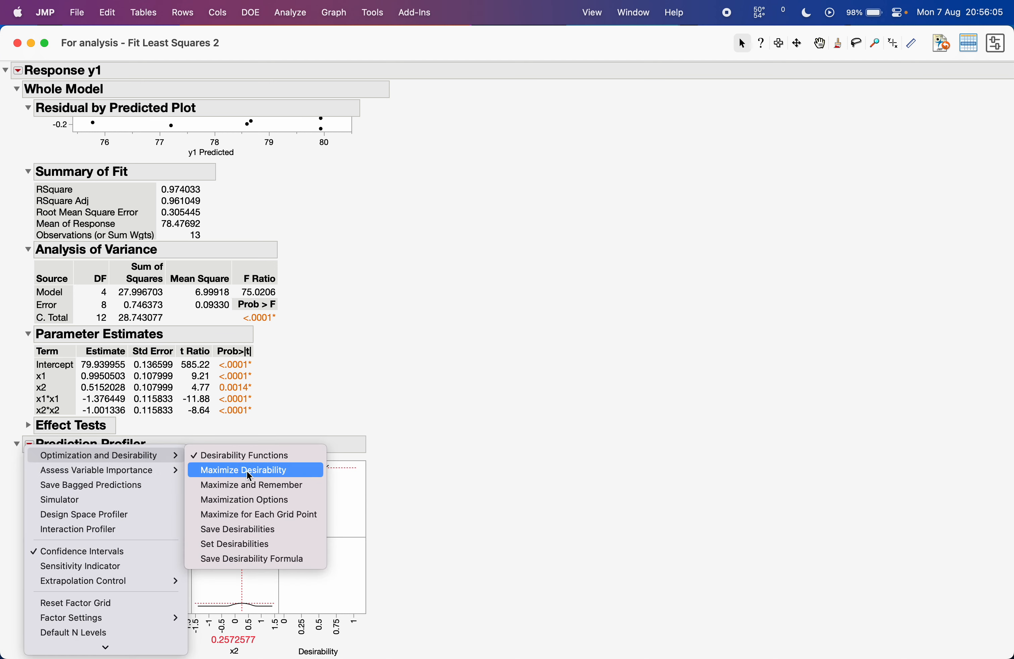
click(278, 475)
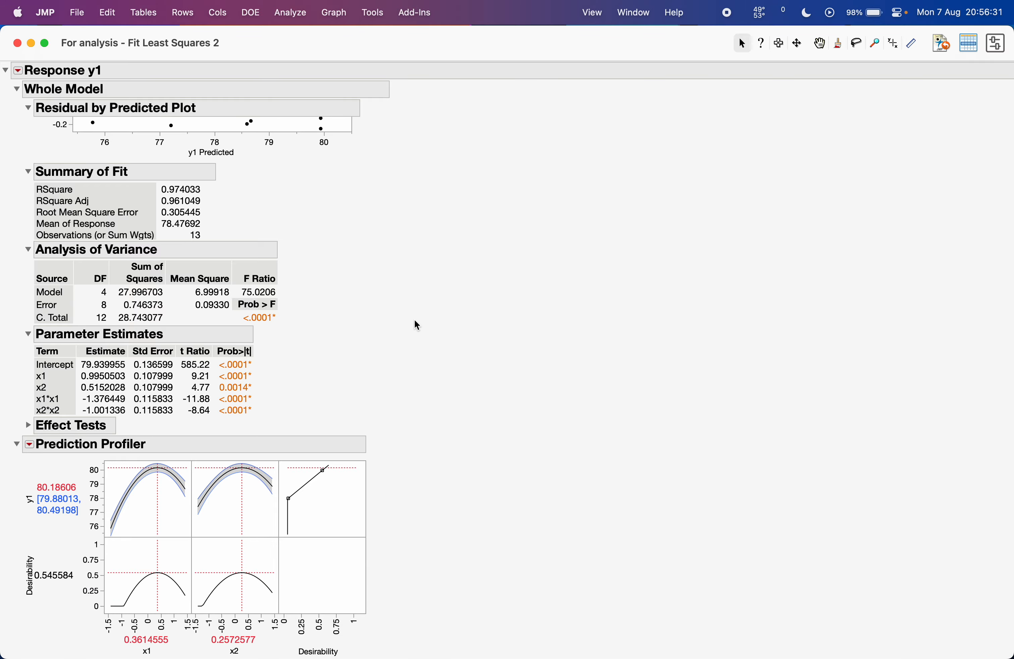
Switch to PowerPoint to examine the Desirability Function curves on the slide, and return to the y1 least squares report in JMP.
key(ctrl+Up)
click(716, 268)
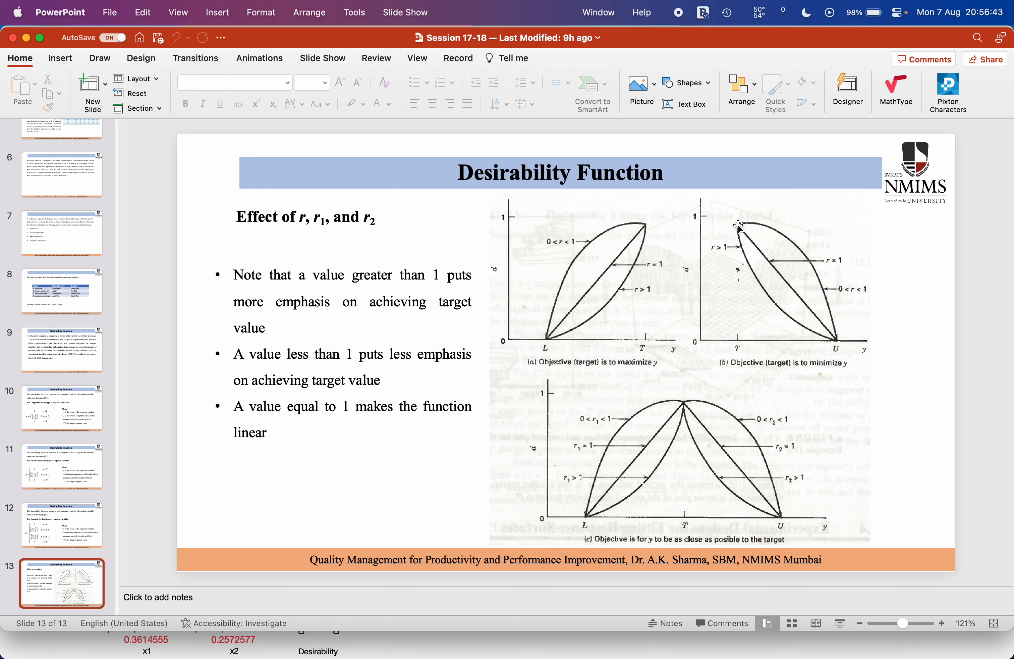
key(ctrl+Up)
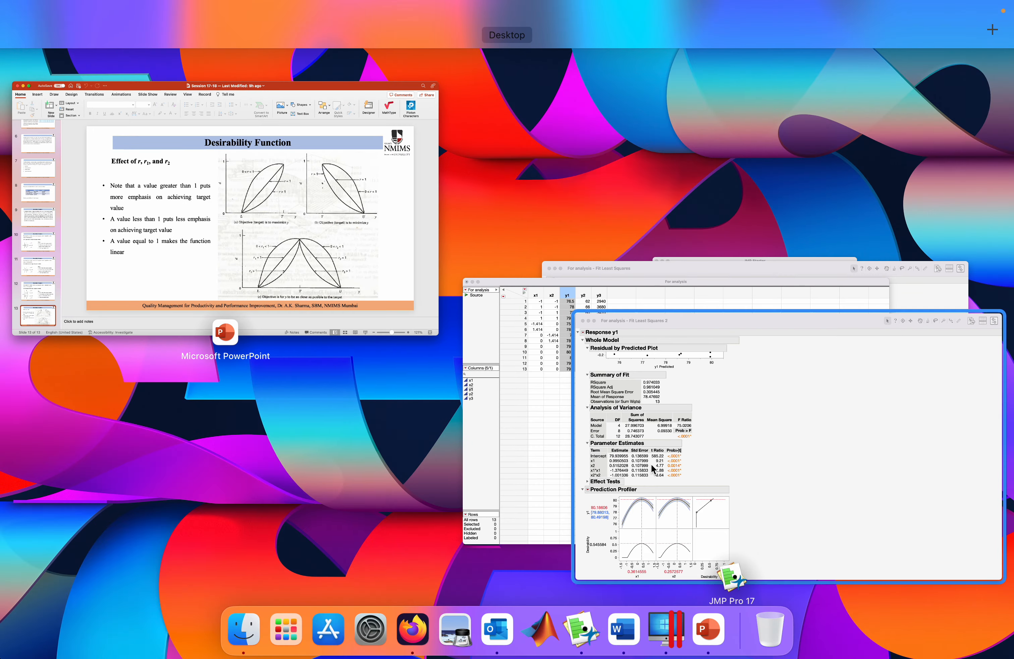
click(652, 464)
Open the y1 desirability settings from the Prediction Profiler.
click(30, 443)
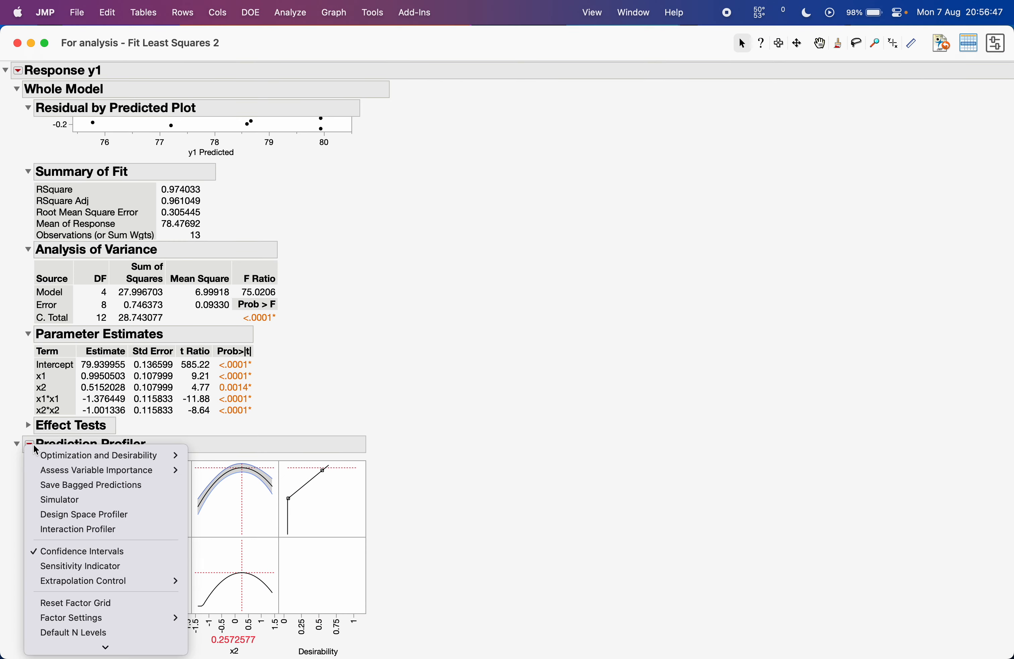
mouse_move(78, 462)
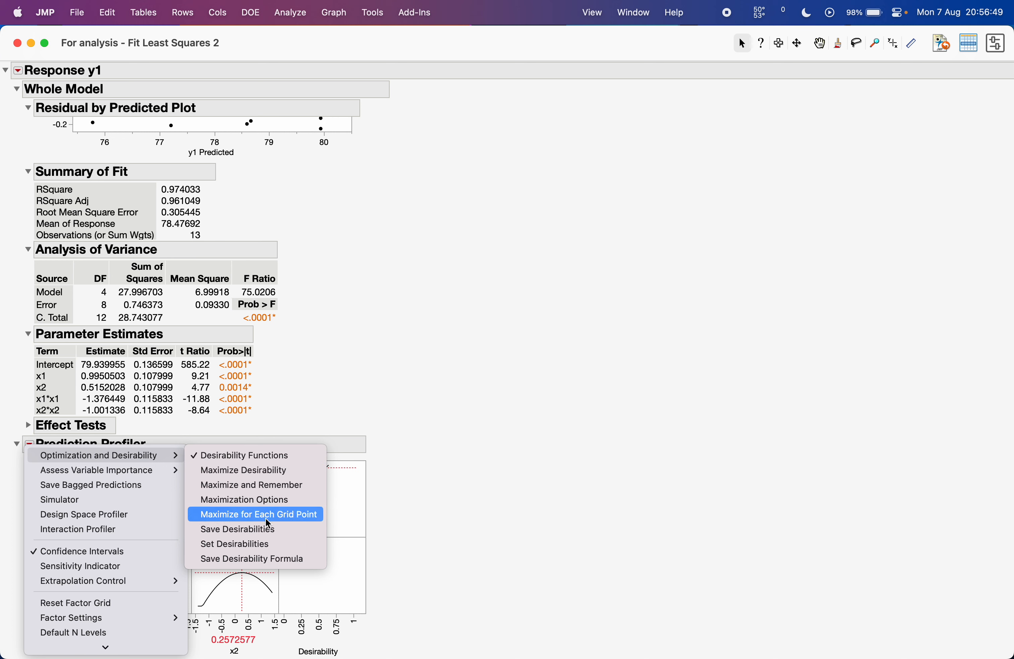
click(281, 544)
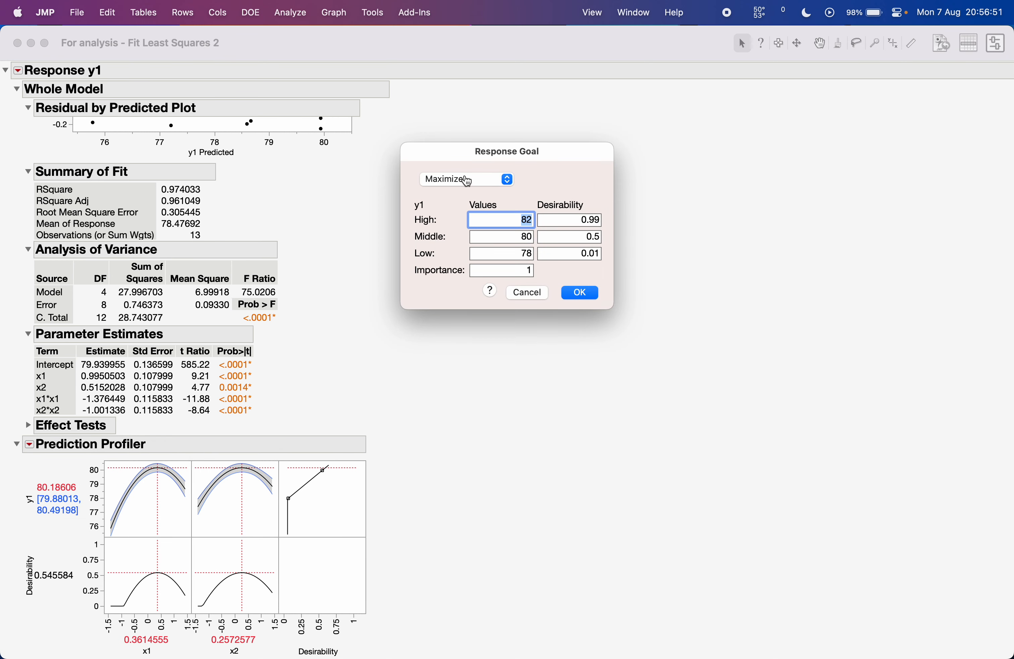
Change the y1 response goal to Minimize and set the high value's desirability to 0.
click(468, 180)
click(466, 210)
click(555, 220)
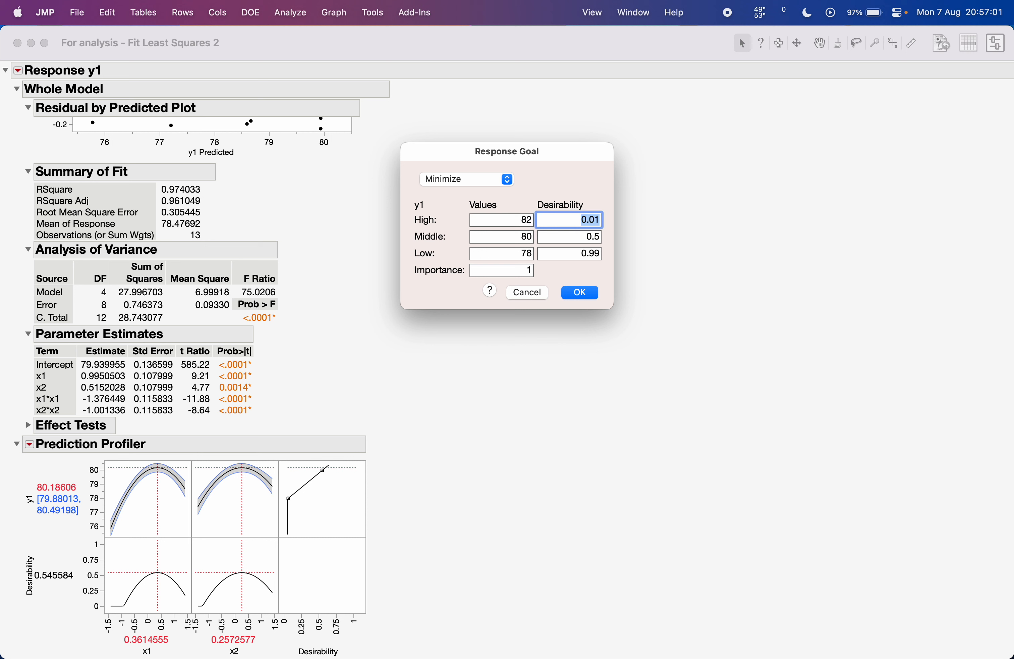
text(0)
click(512, 222)
click(515, 253)
click(525, 222)
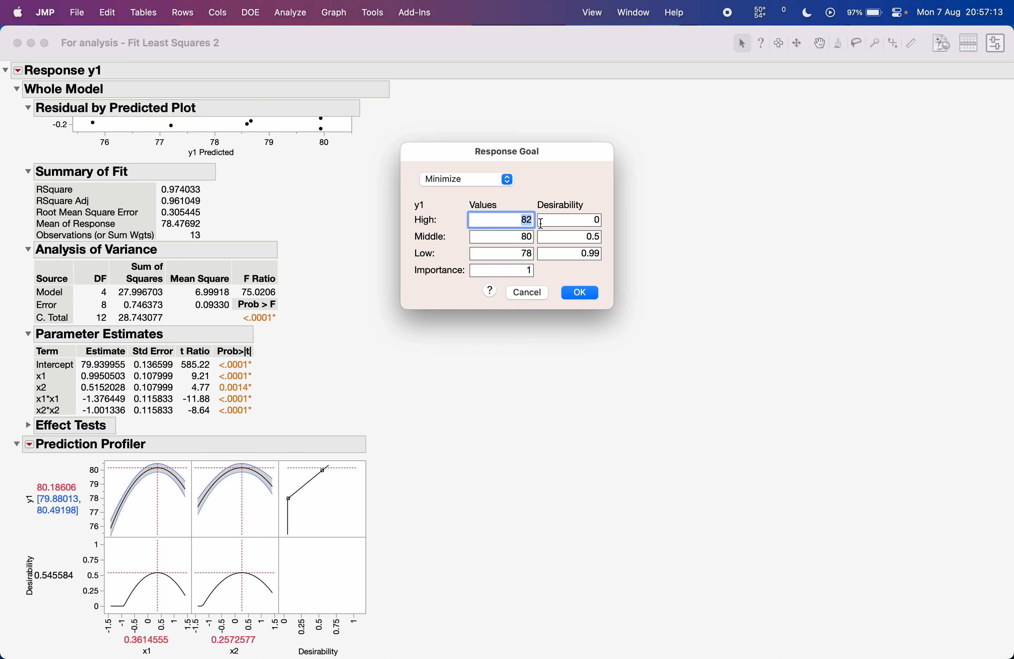
click(558, 220)
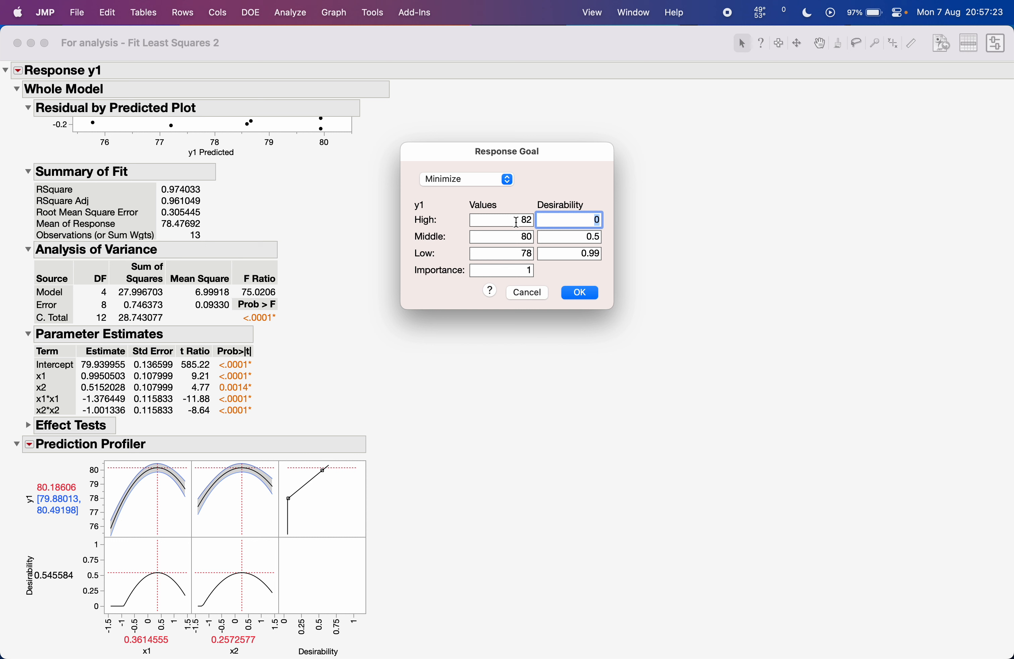
Set the low value's desirability to 1 for the Minimize goal.
double_click(515, 251)
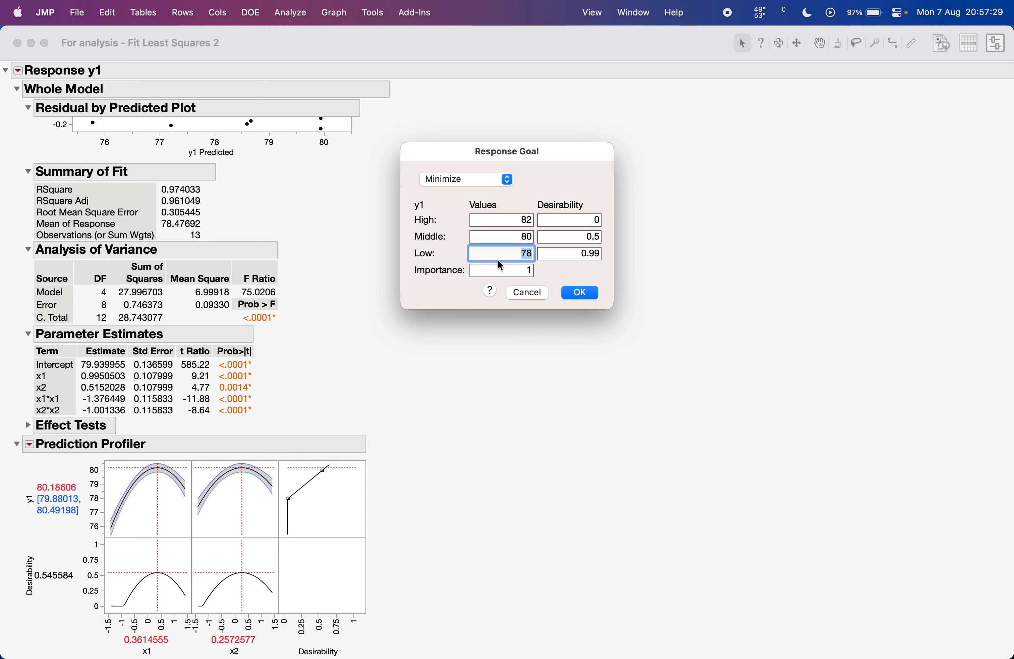
click(511, 254)
key(Tab)
text(1)
click(575, 188)
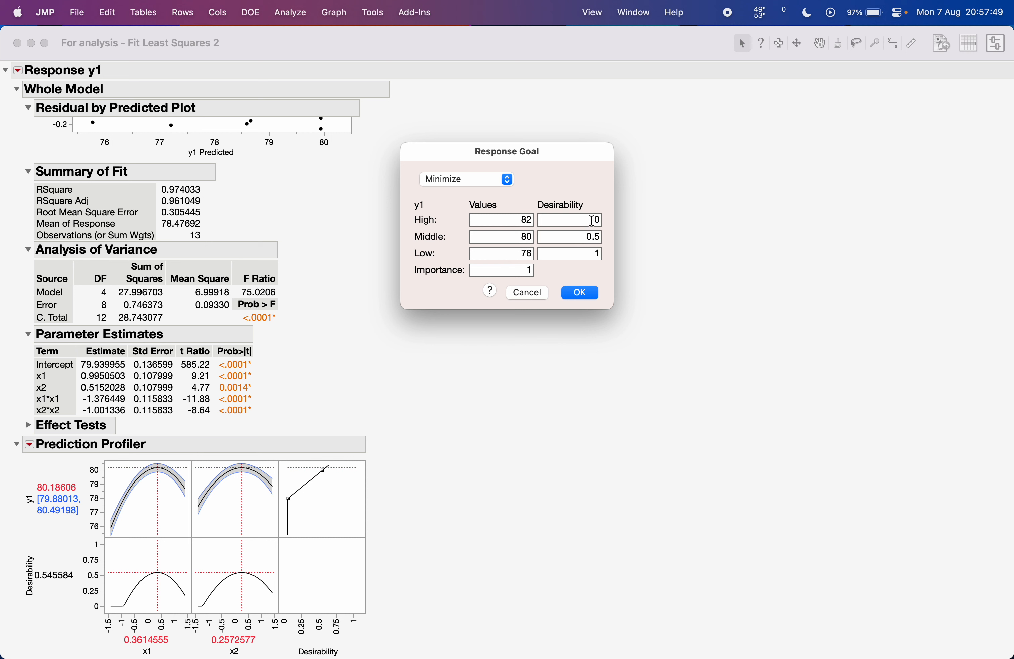
Change the y1 response goal to Match Target, consulting the target-matching curve on the PowerPoint slide before returning to the goal settings.
click(495, 185)
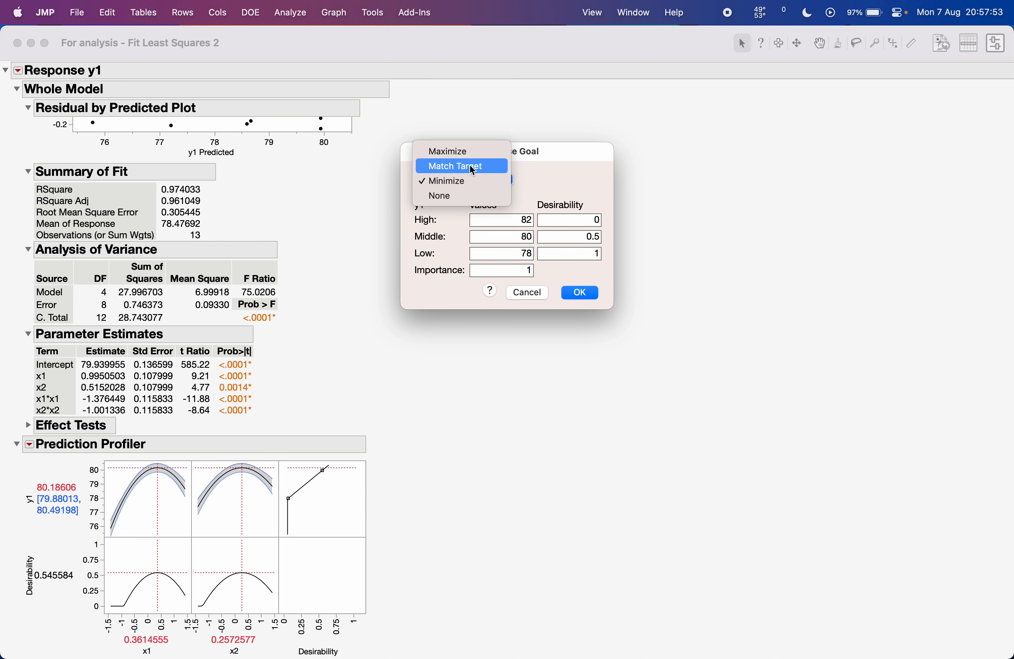
key(super+Tab)
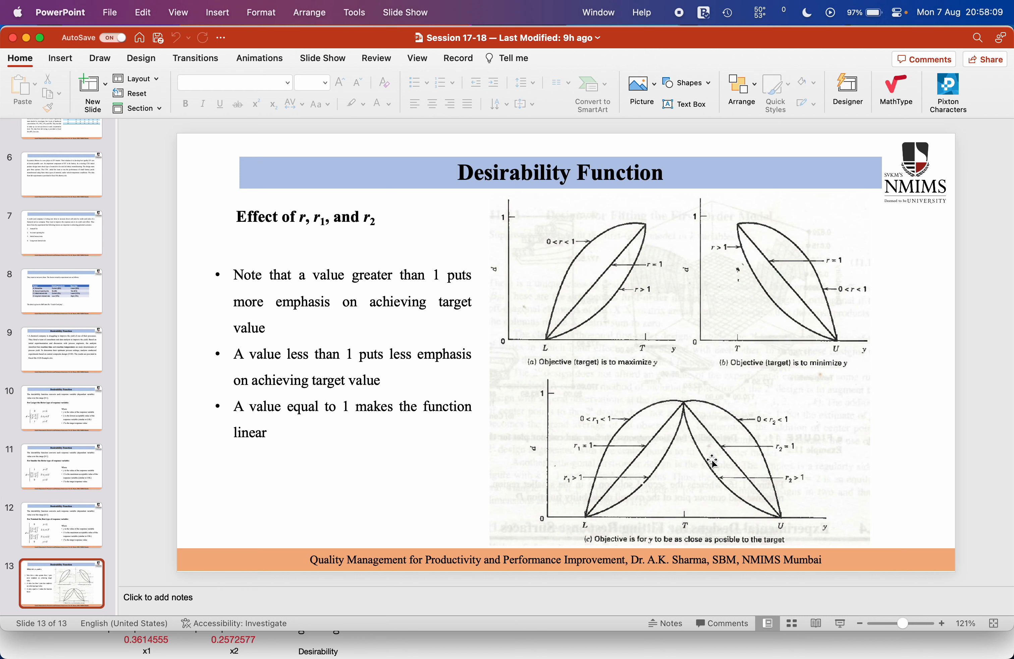
key(super+Tab)
double_click(494, 242)
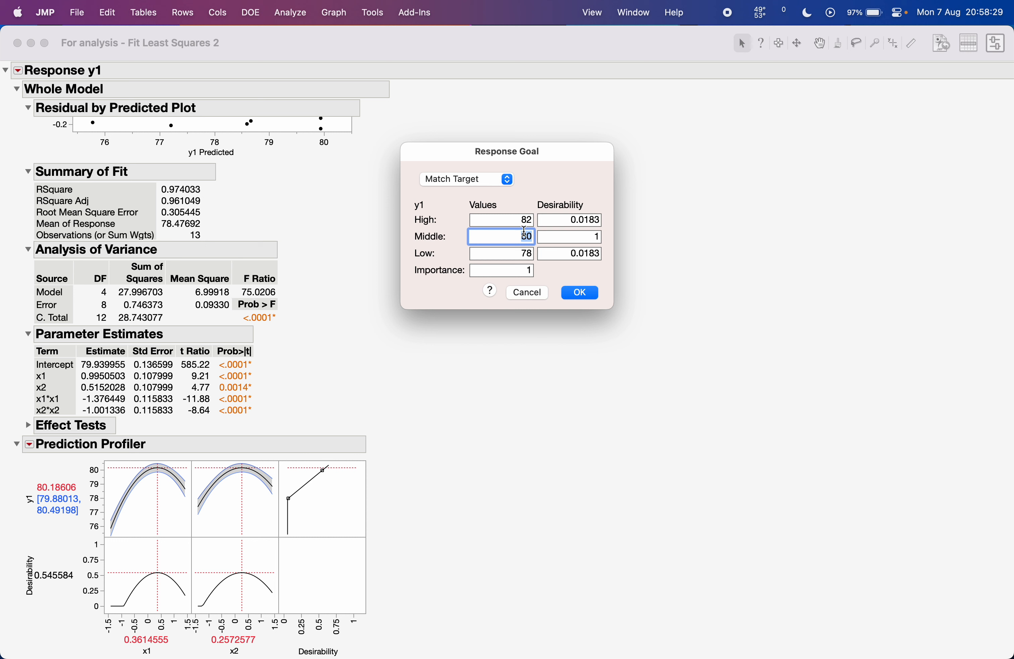
Set the desirability of the high and low values to 0, keep the middle target at 80, and apply the goal.
click(563, 219)
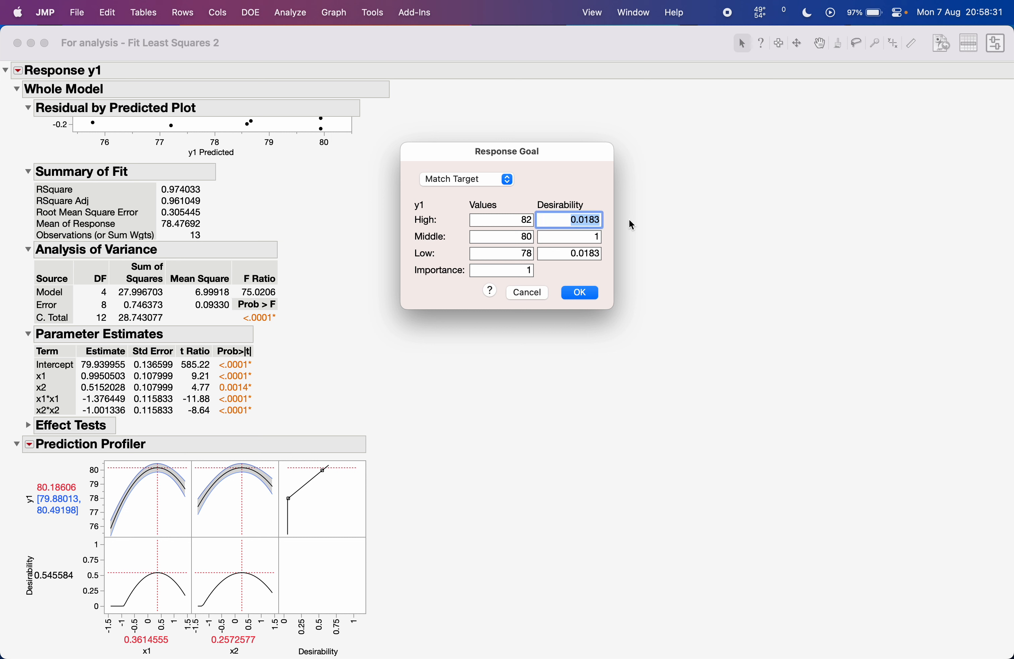
text(0)
click(583, 189)
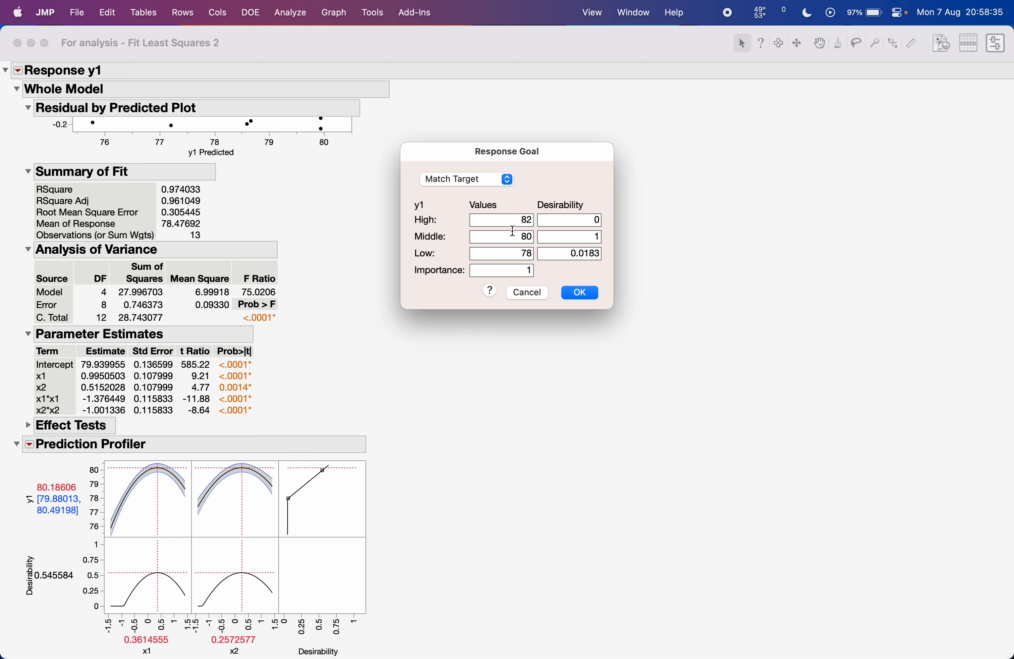
click(515, 253)
click(570, 255)
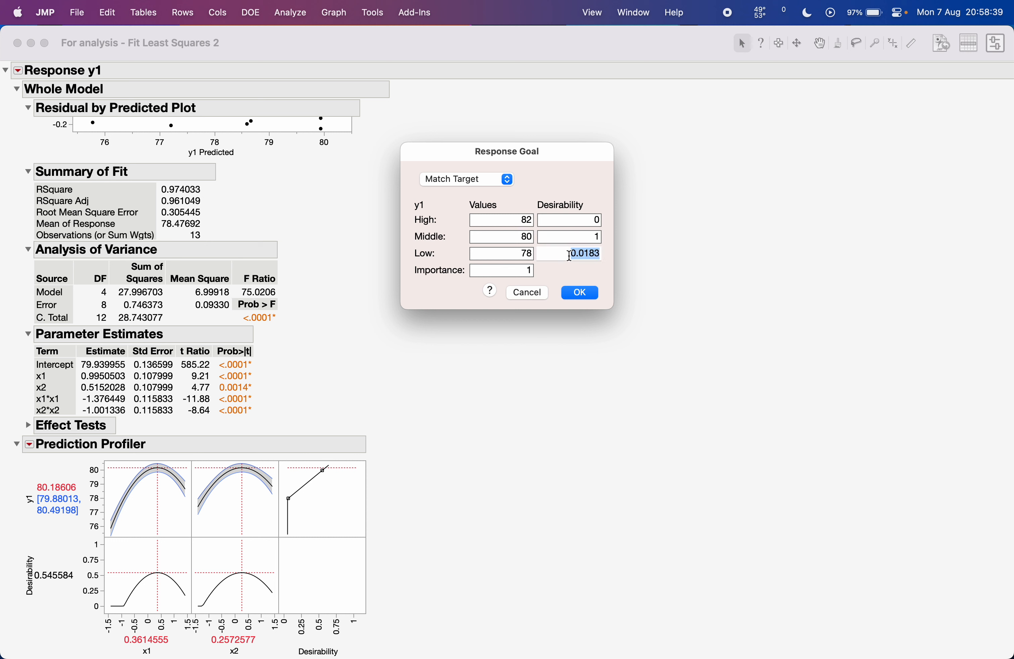
text(0)
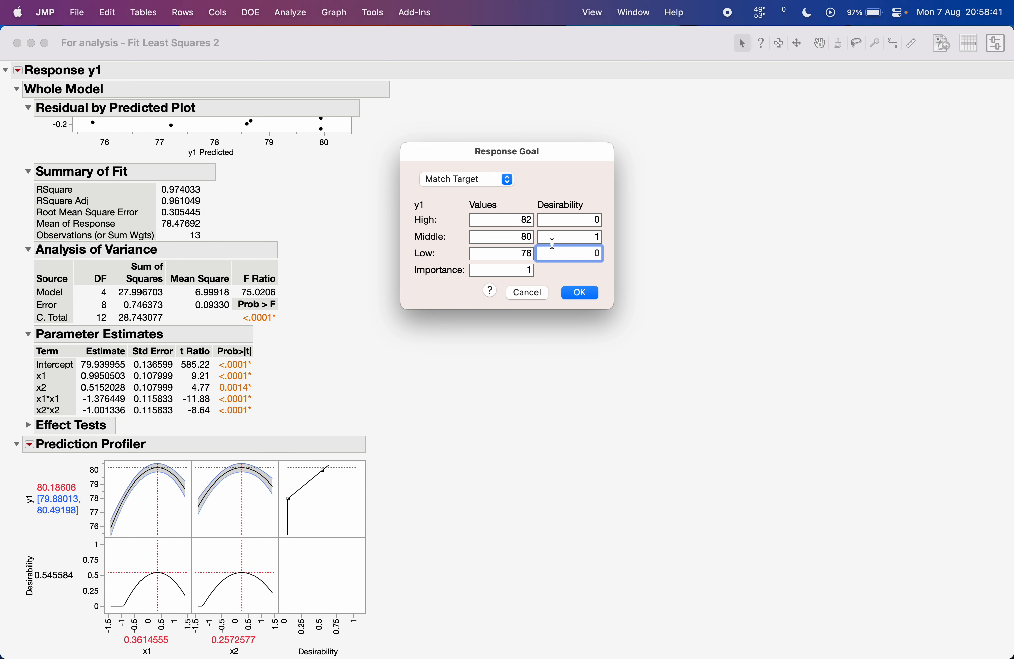
click(524, 237)
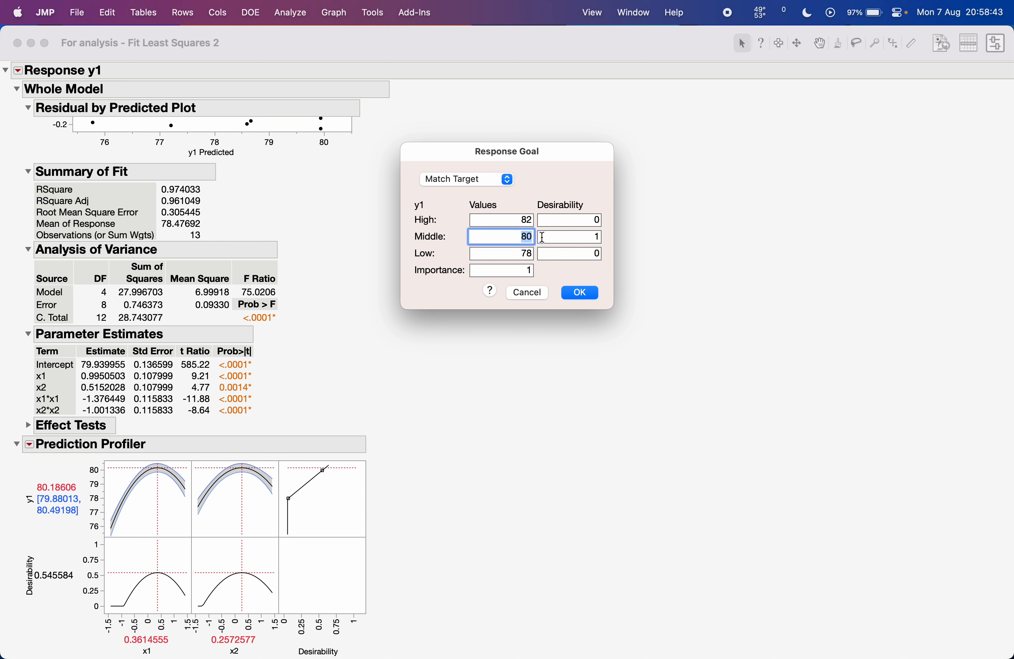
click(586, 291)
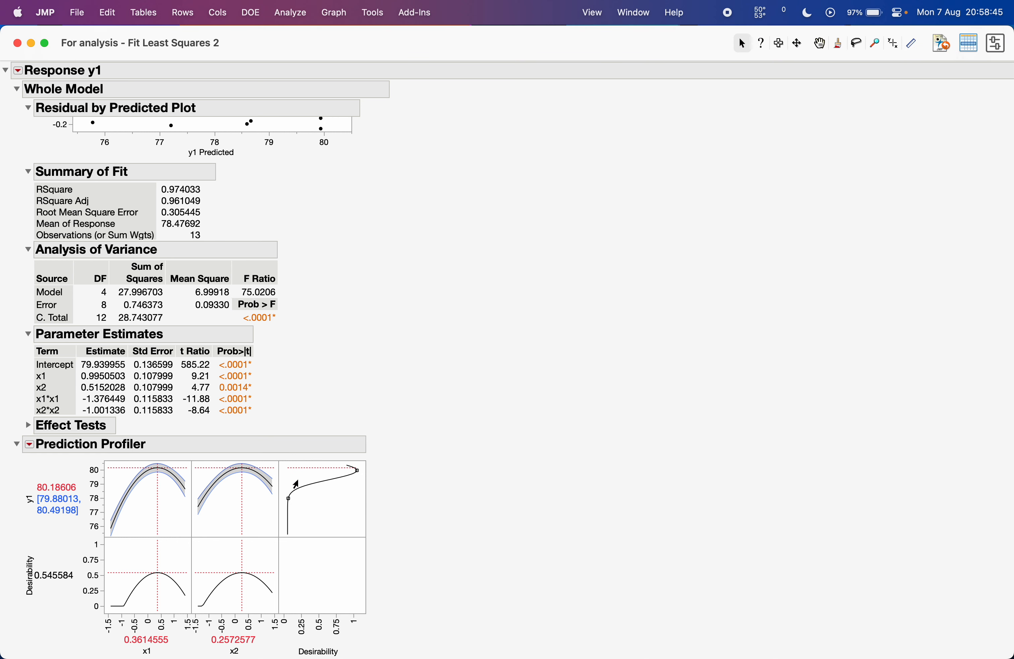
Maximize the desirability in the Prediction Profiler for the Match Target goal.
click(28, 447)
mouse_move(146, 456)
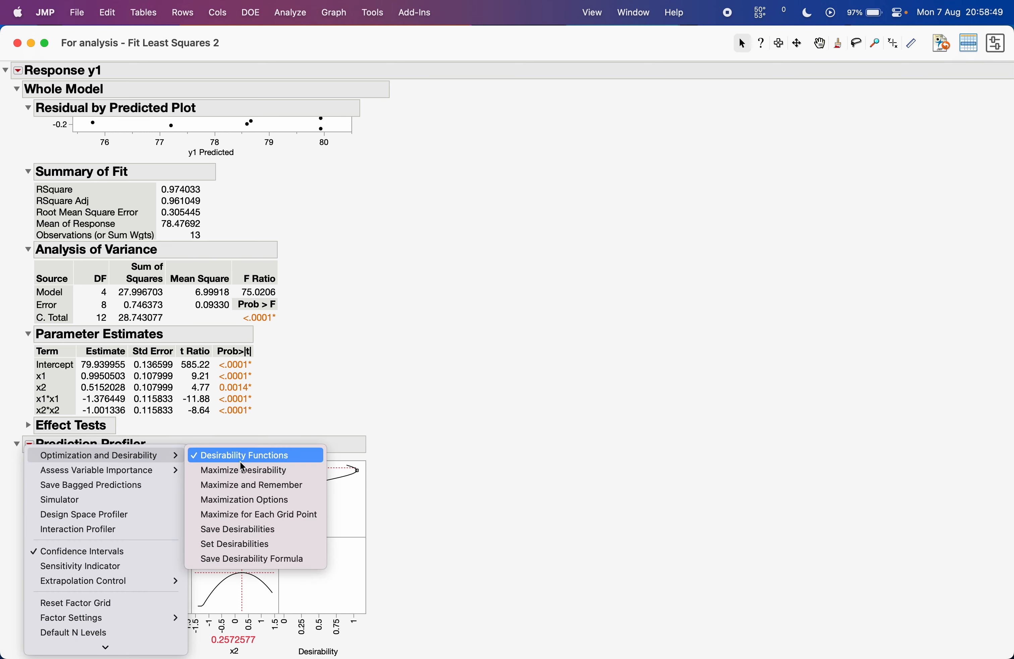
click(282, 473)
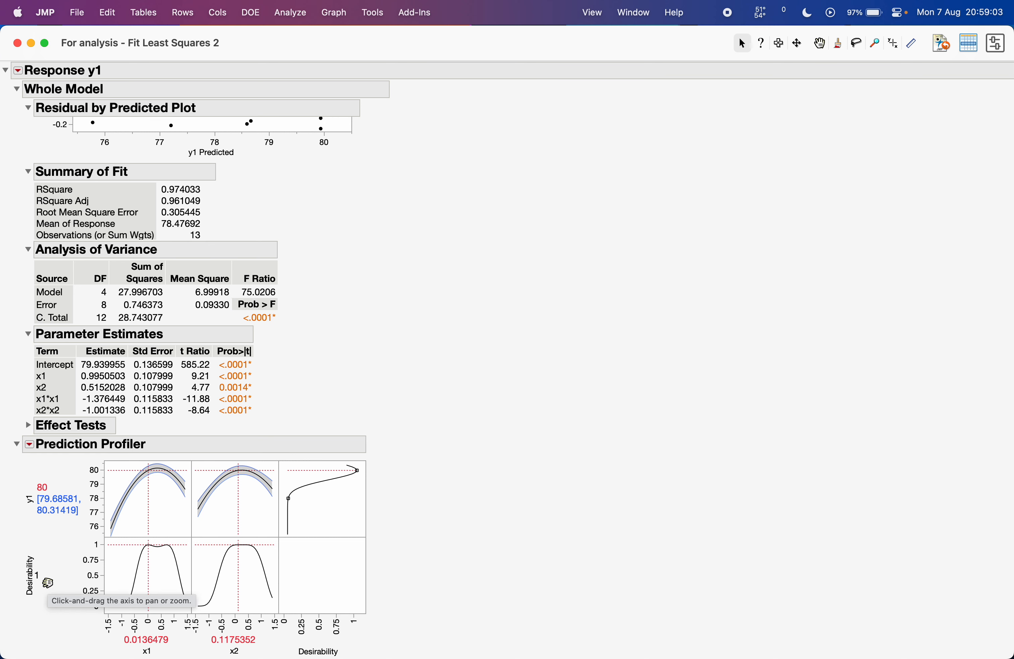
Reopen the desirability settings for y1 and review the high, middle and low values of the Match Target goal.
click(30, 444)
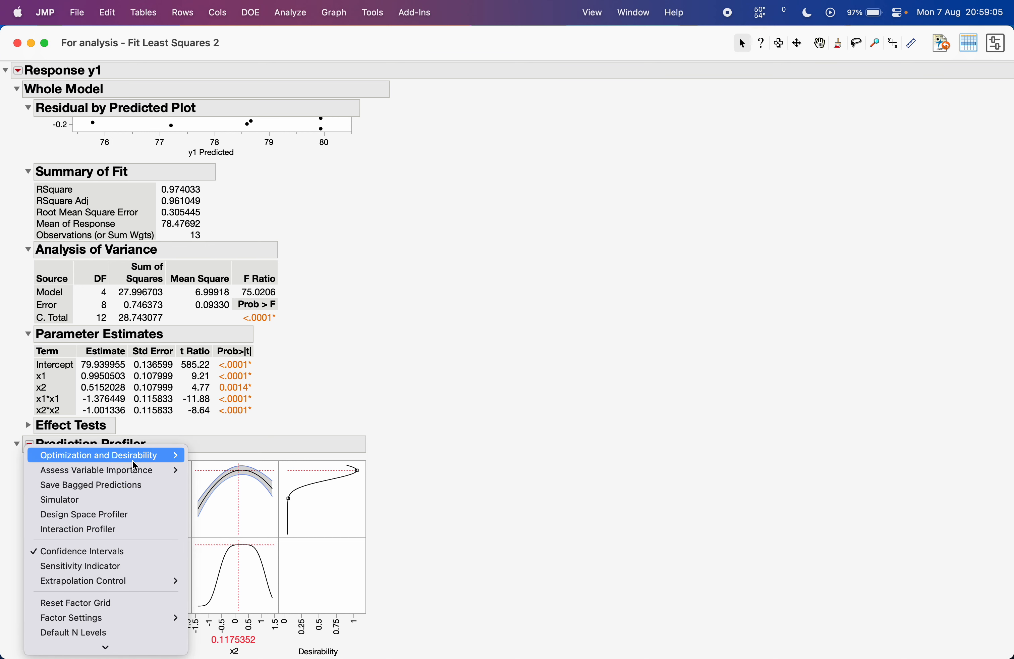
mouse_move(175, 461)
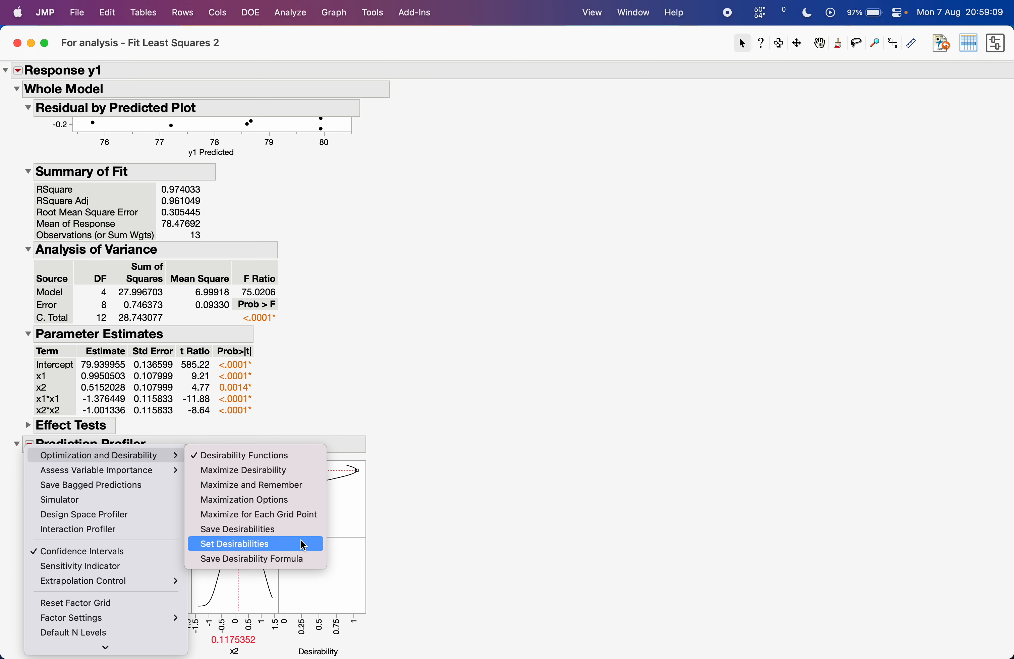
click(256, 544)
click(488, 183)
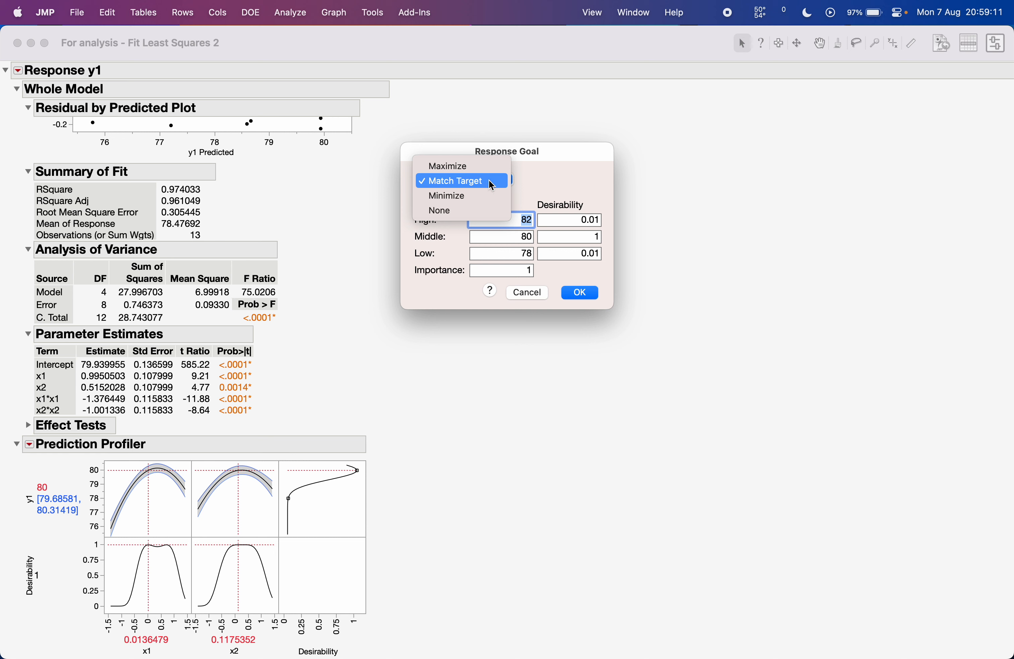
click(486, 180)
click(515, 238)
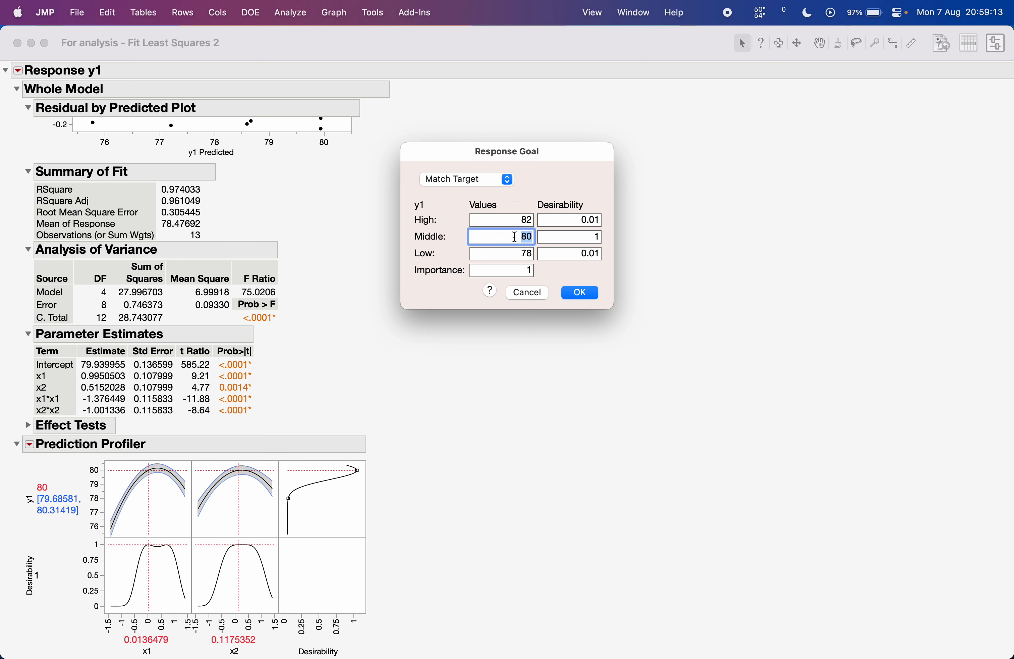
click(501, 218)
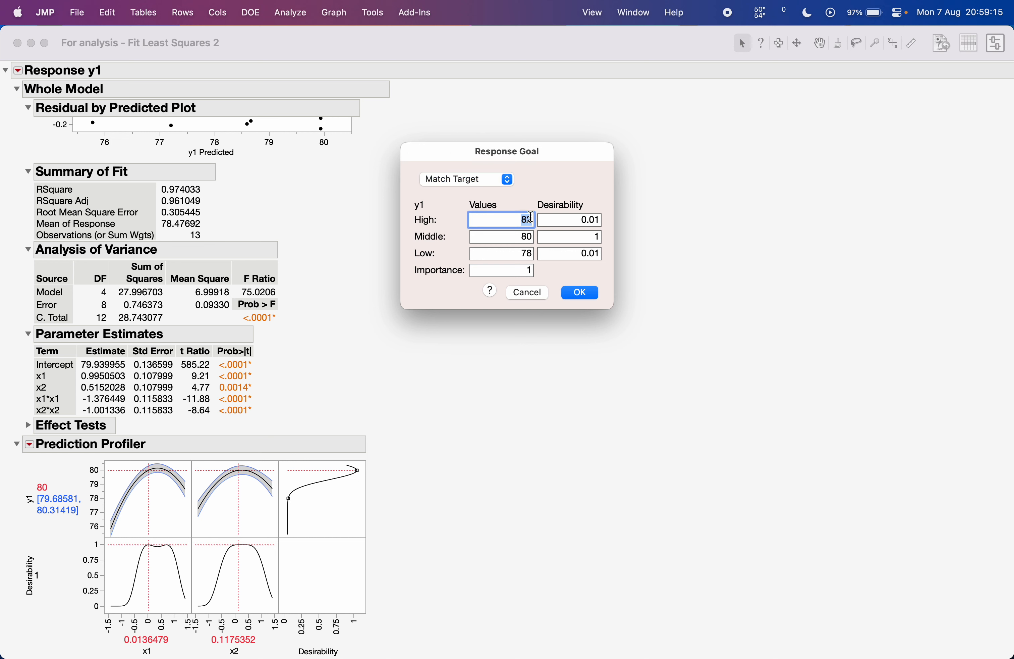
click(513, 235)
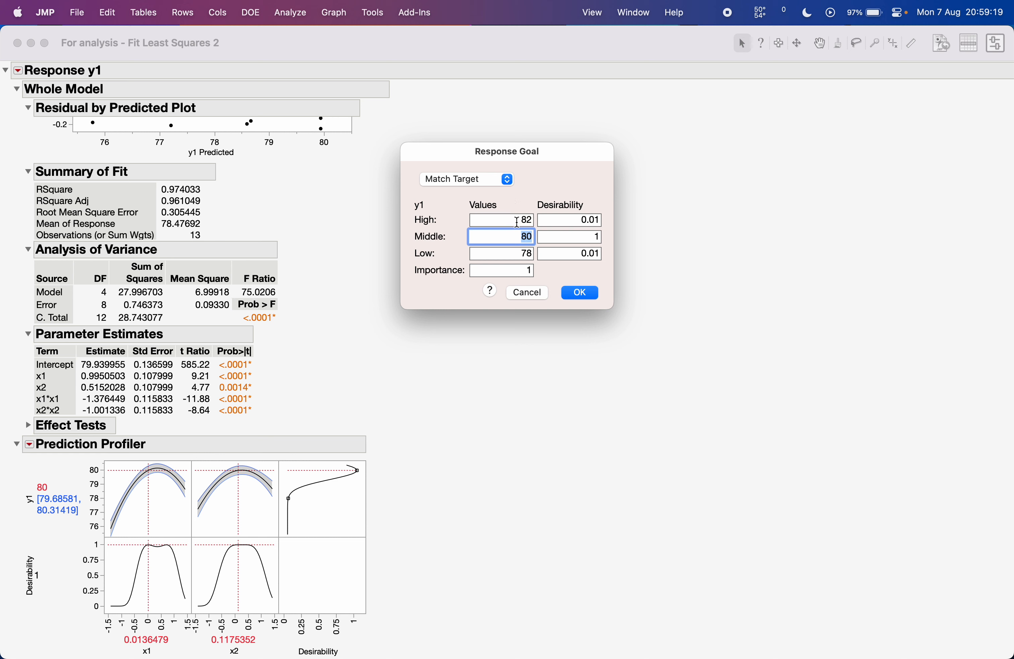
Try the Maximize and Minimize goals for y1 and discard the goal changes.
click(494, 183)
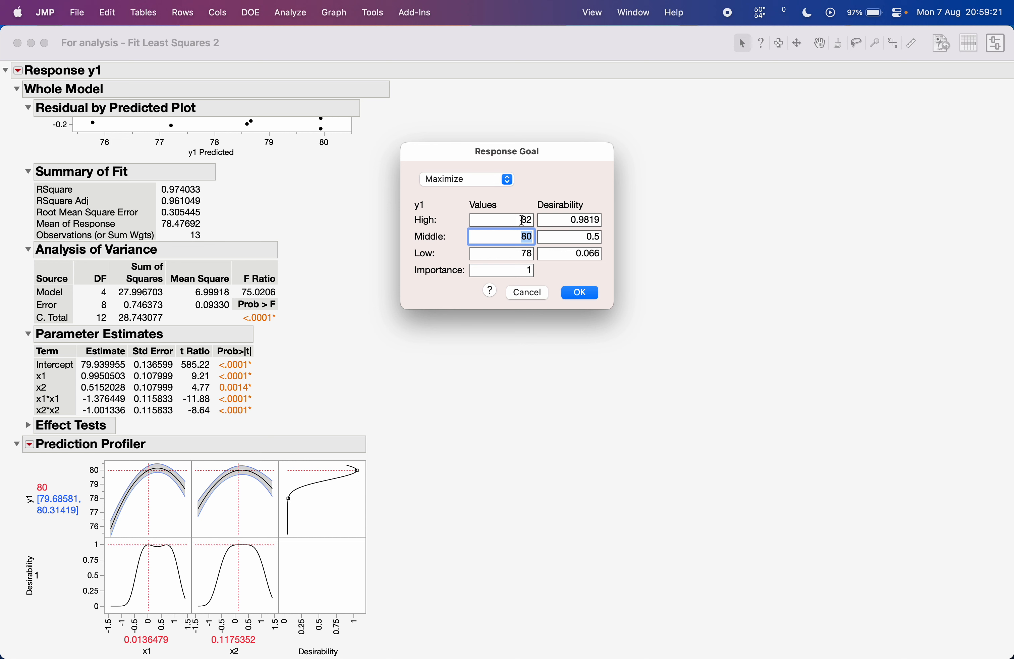
click(497, 179)
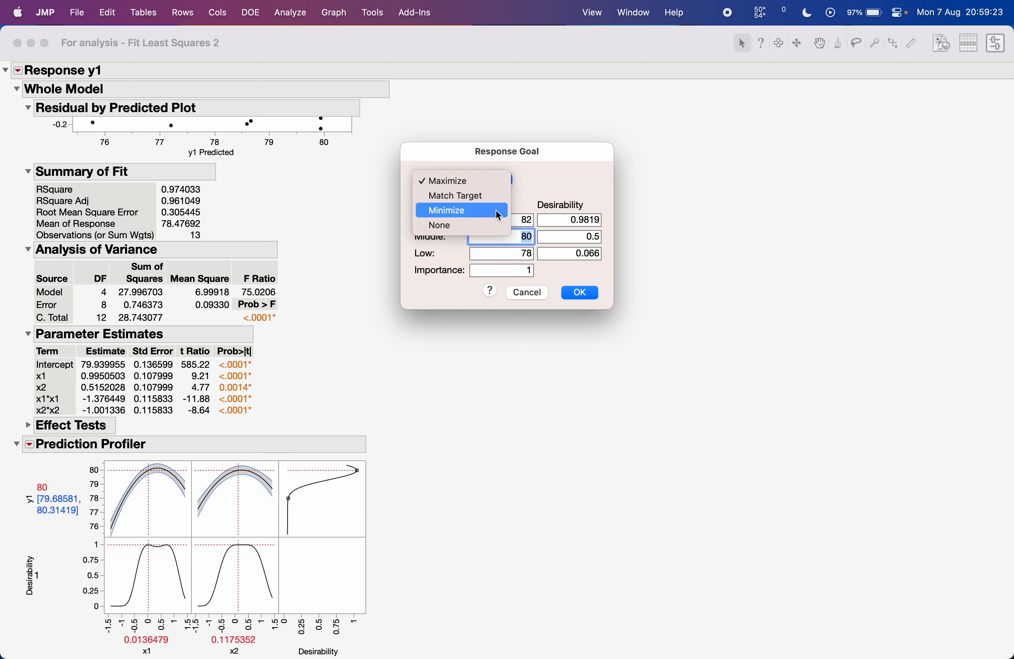
click(496, 210)
click(530, 294)
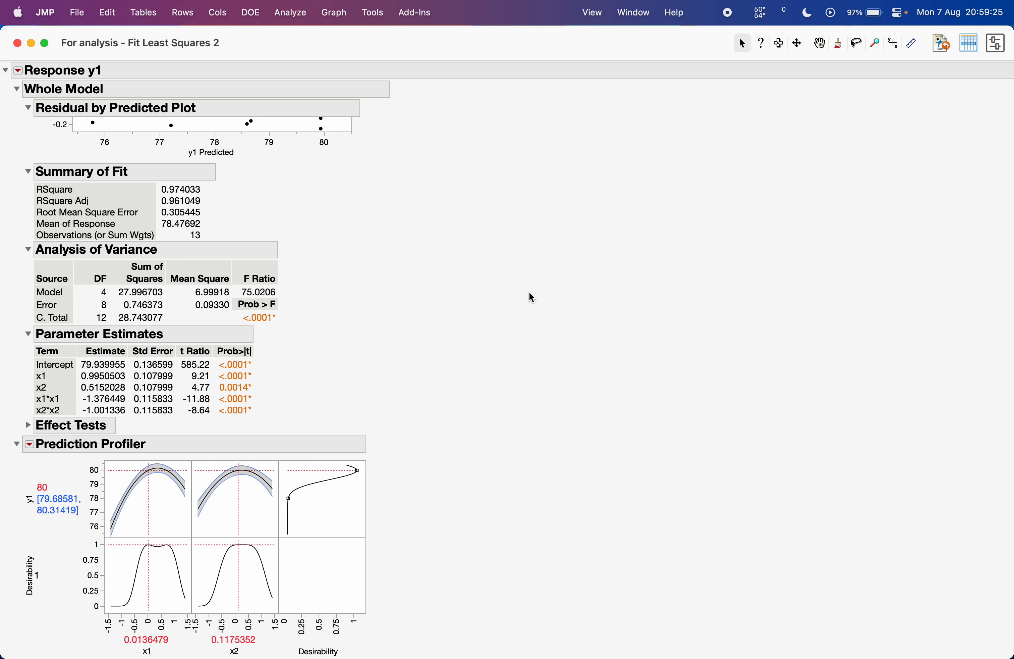